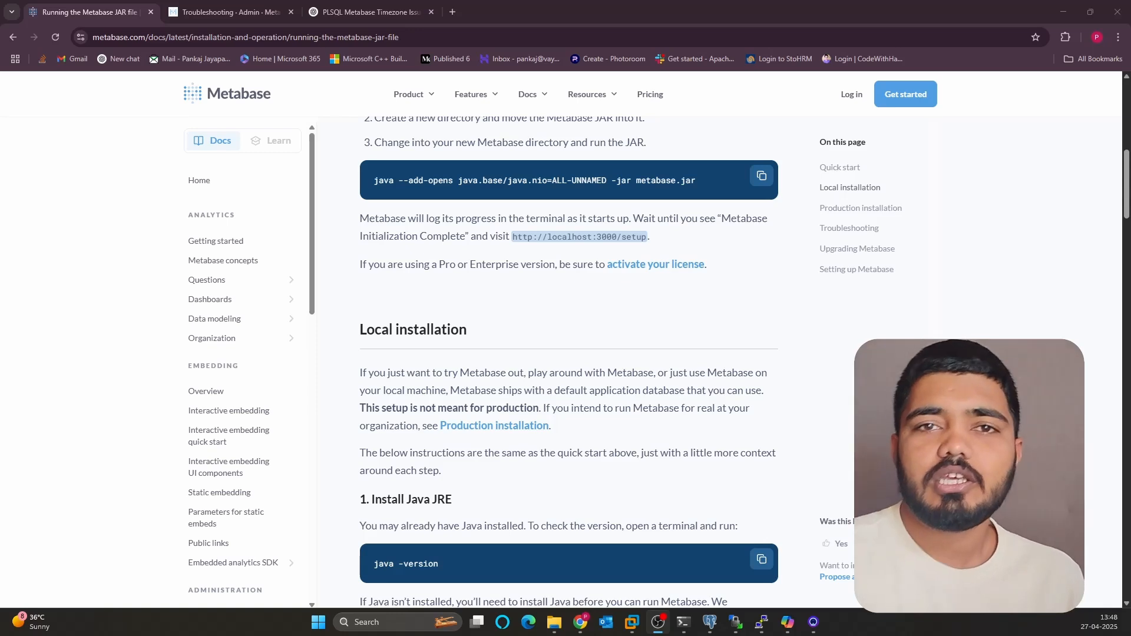
- Copy the 'java --add-opens java.base/java.nio=ALL-UNNAMED -jar metabase.jar' launch command from the docs
click(748, 180)
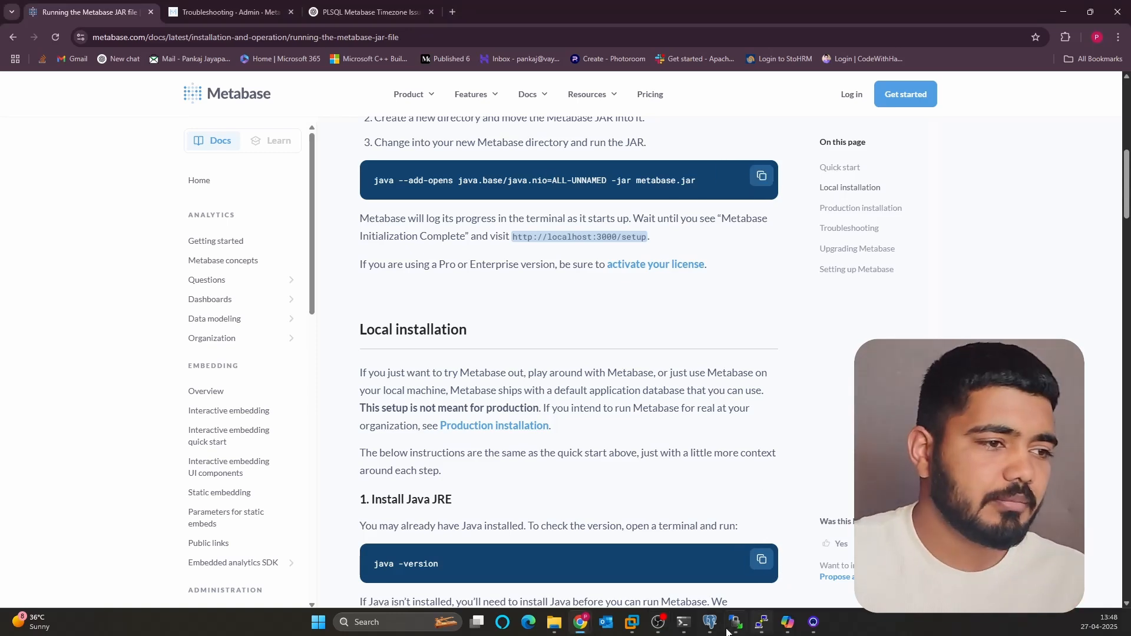
- List the C:\Metabase folder with dir, then launch metabase.jar with the pasted java command
click(681, 624)
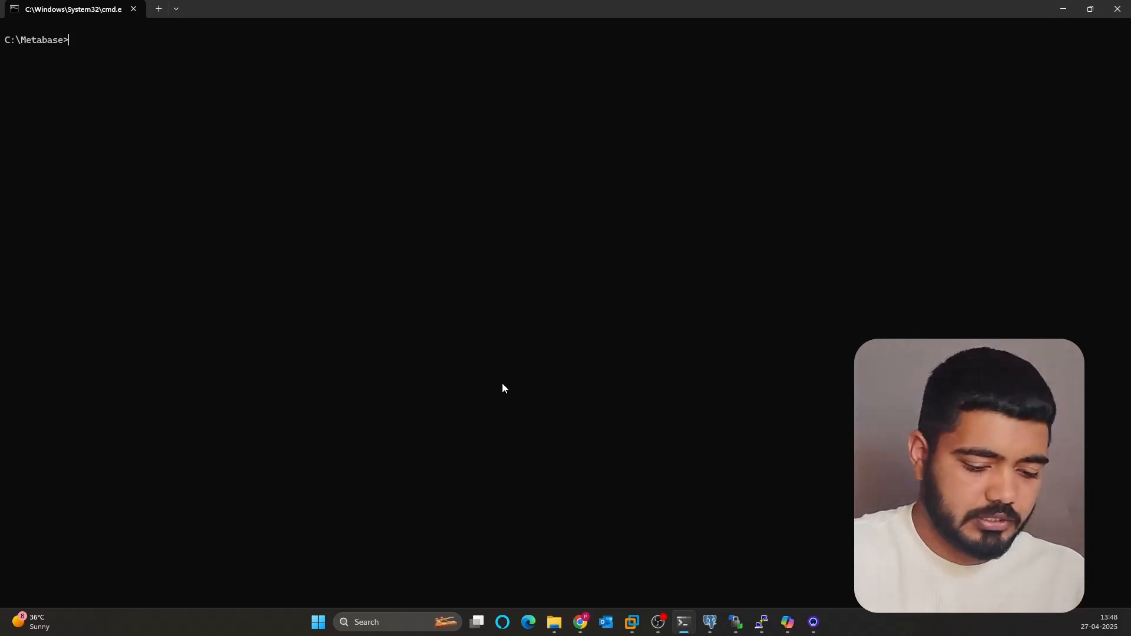
text(dir)
key(Return)
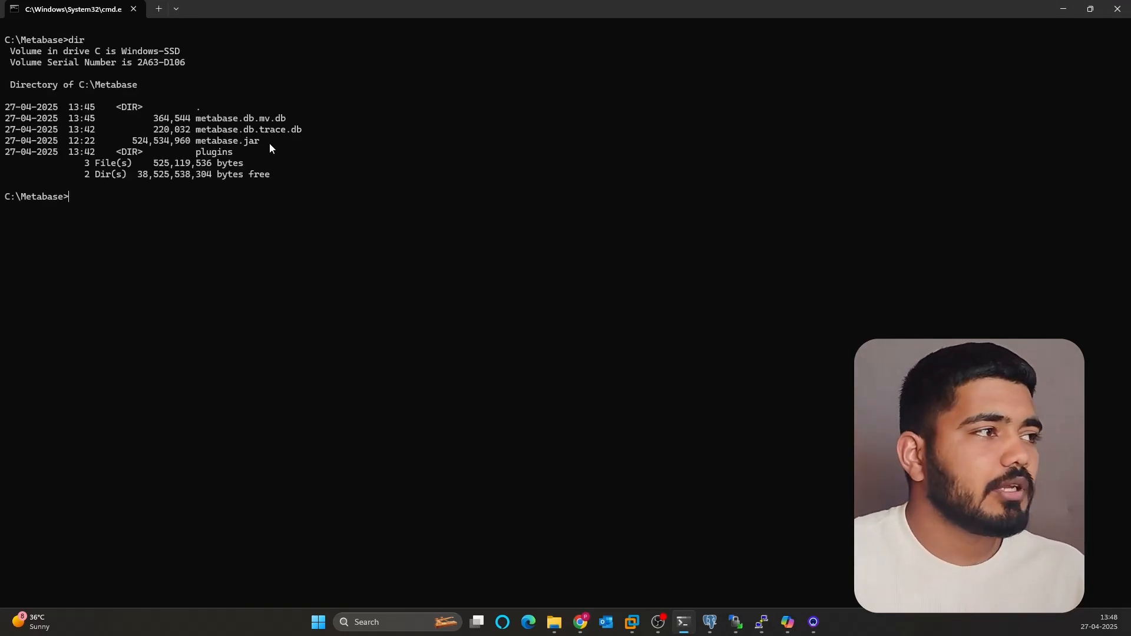
key(ctrl+v)
key(Return)
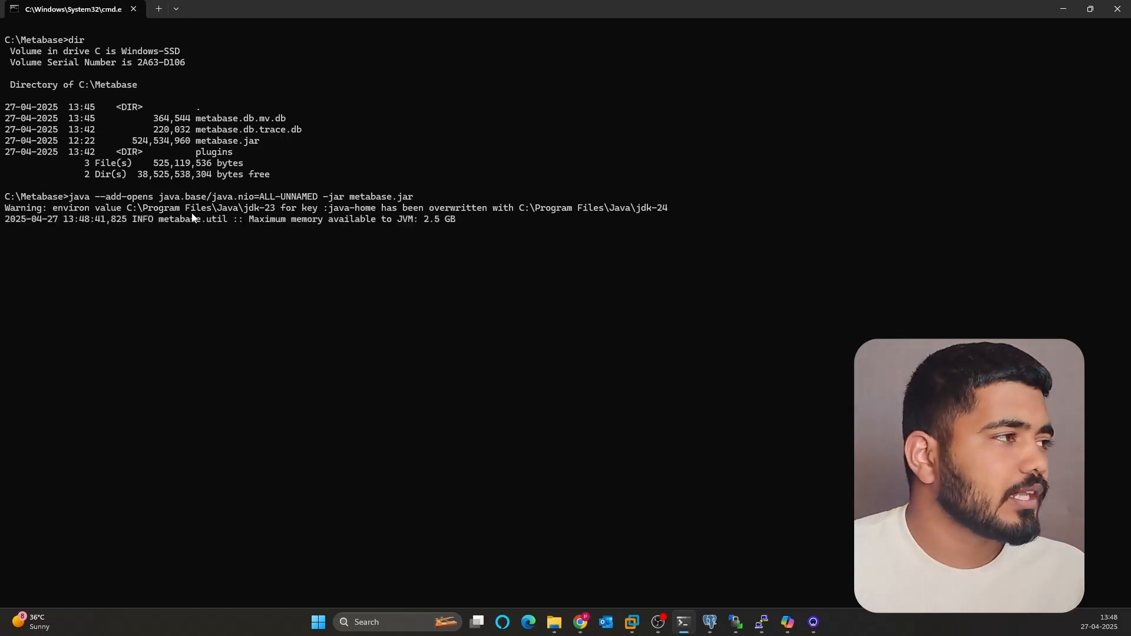
- Back in the Chrome docs, select the localhost setup address
mouse_move(580, 632)
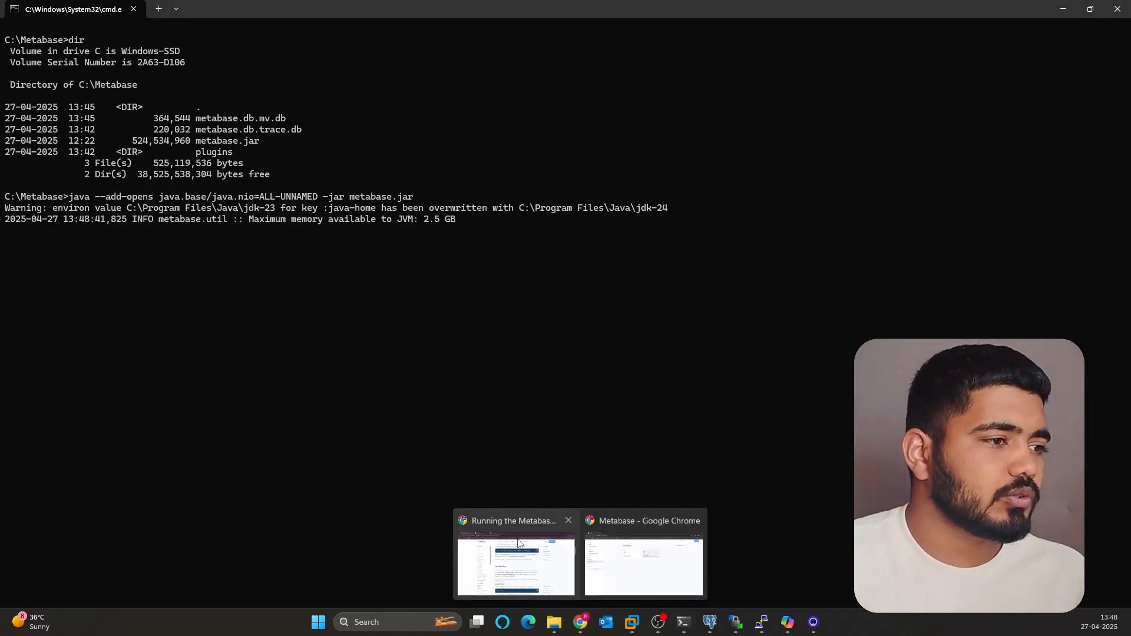
click(530, 559)
mouse_move(513, 236)
mouse_down()
mouse_move(654, 236)
mouse_move(510, 236)
mouse_up()
click(642, 236)
click(508, 237)
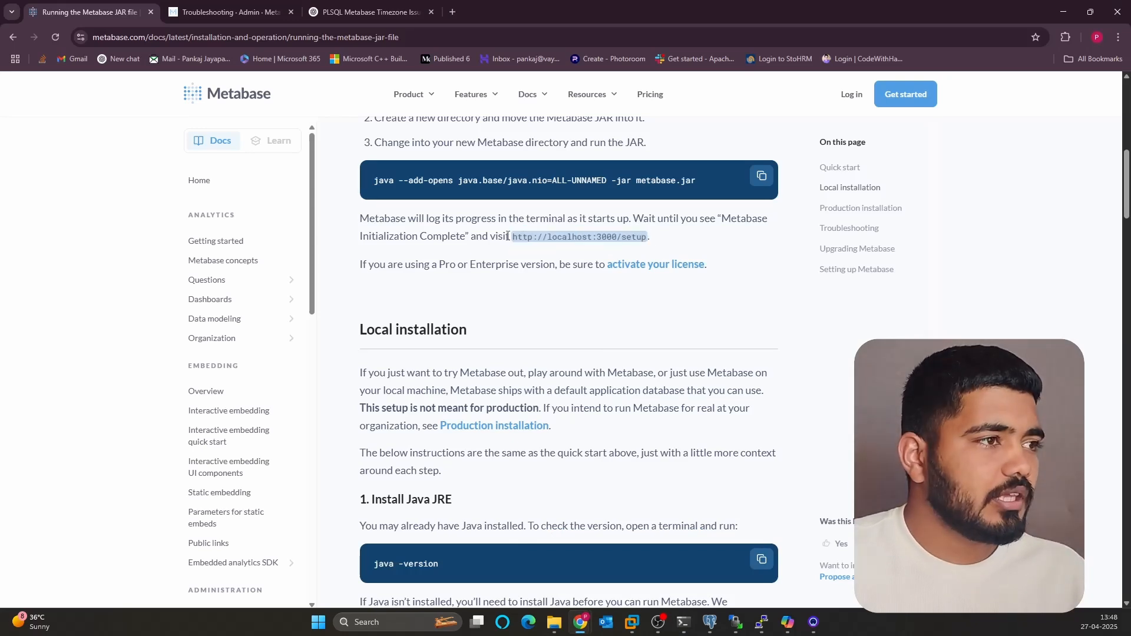
drag(513, 237, 603, 235)
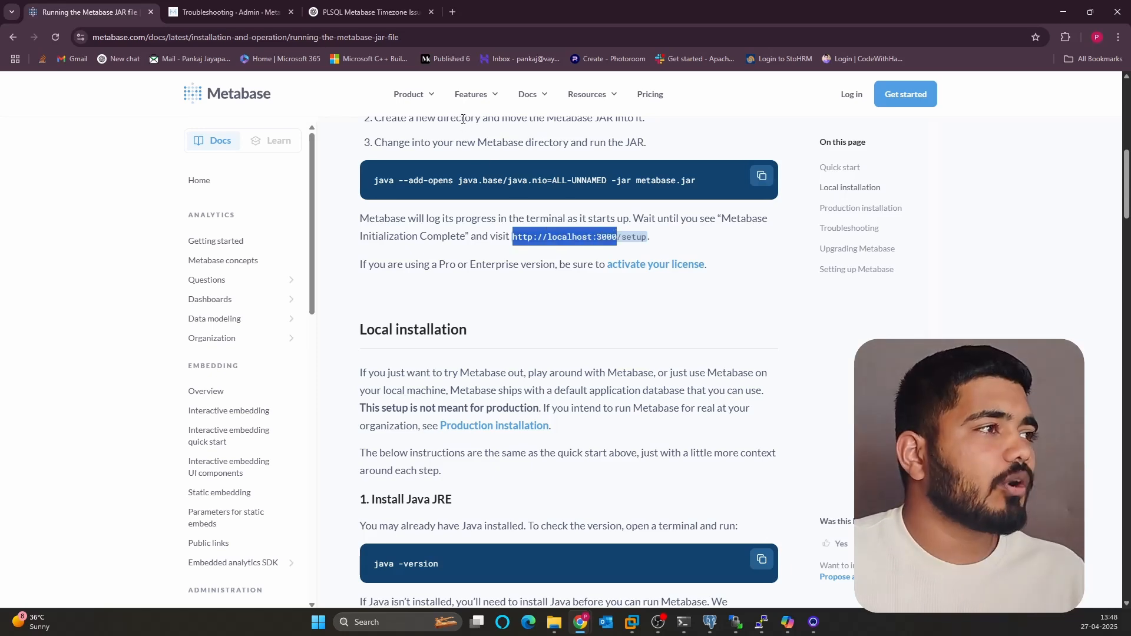
click(463, 118)
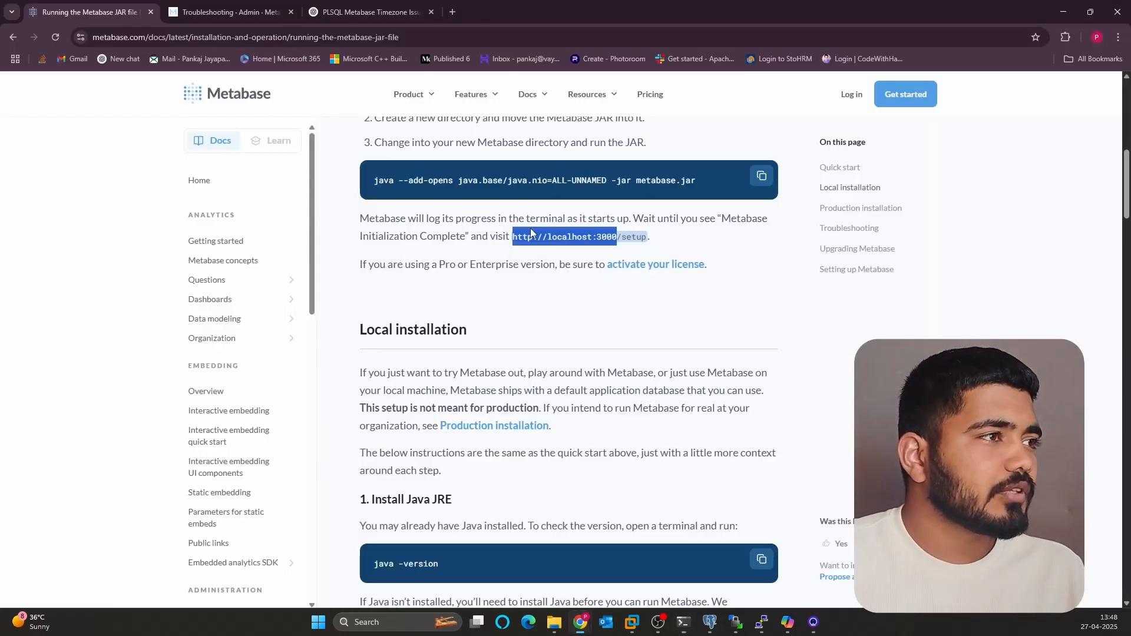
- Load localhost:3000 in a new Incognito window, then check the Metabase startup log
key(ctrl+shift+n)
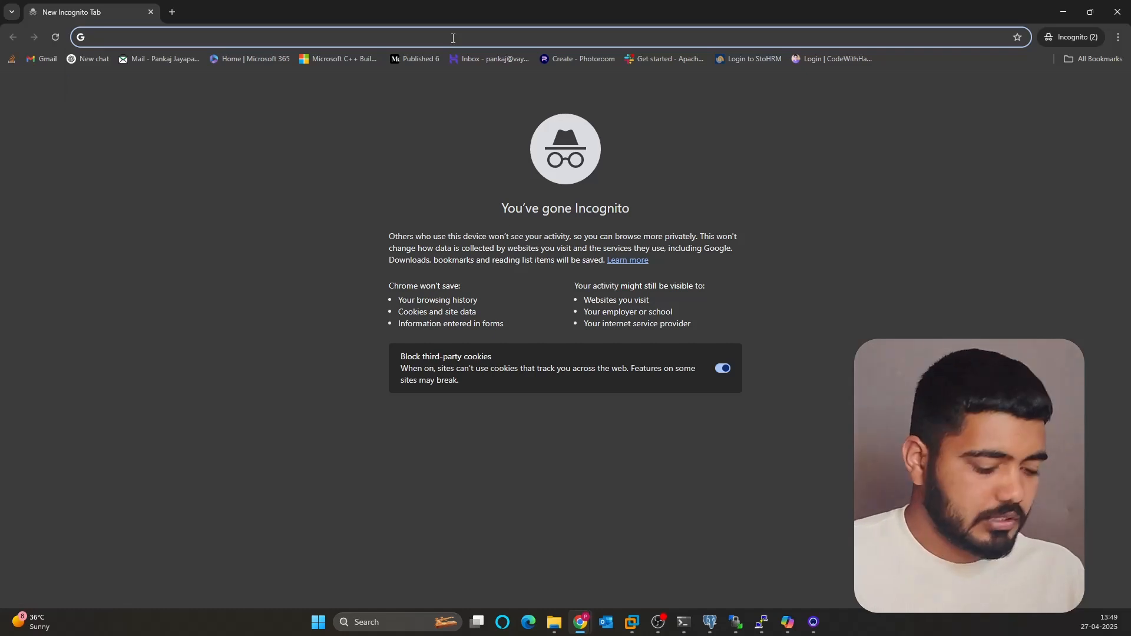
key(ctrl+v)
key(Return)
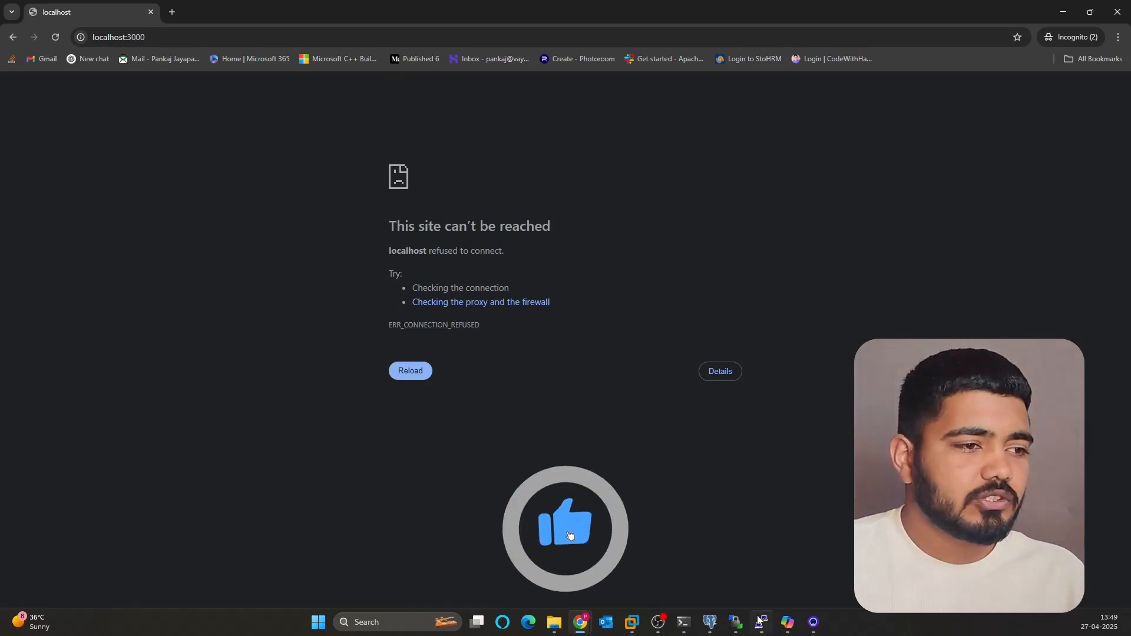
click(683, 632)
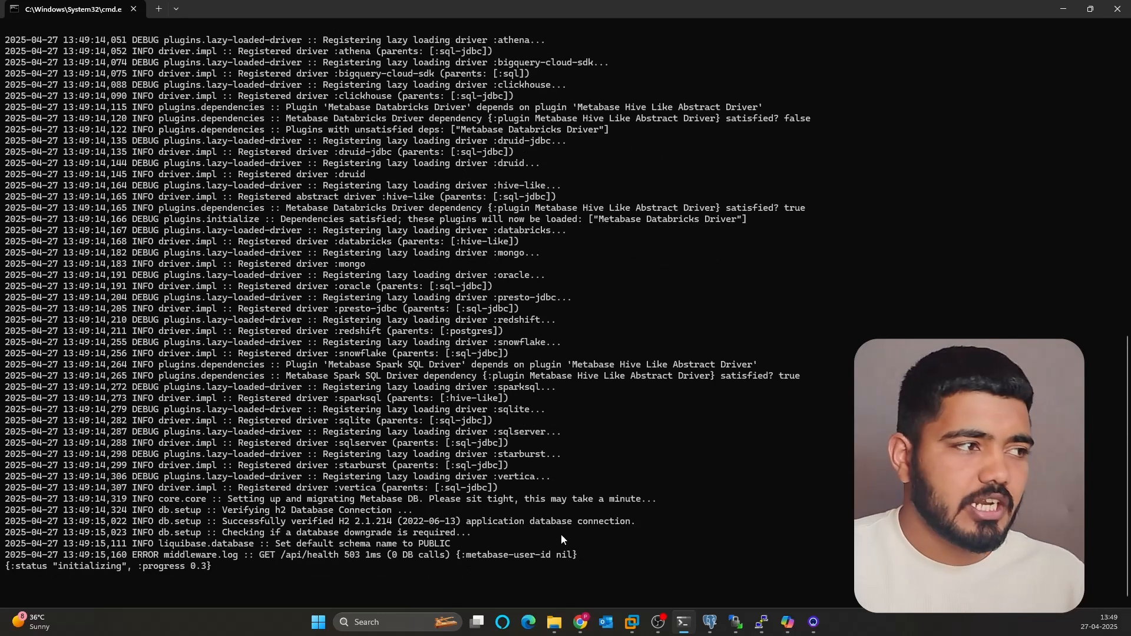
- Once Metabase is running, go to Databases and start adding a database, then switch to pgAdmin 4
mouse_move(580, 622)
click(627, 565)
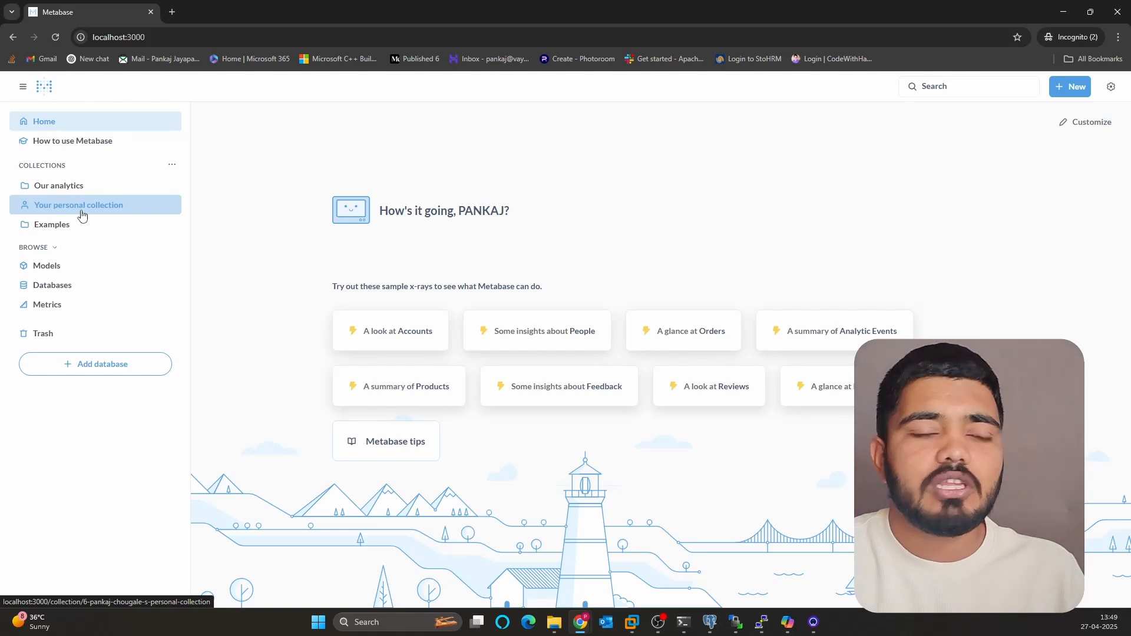
click(58, 287)
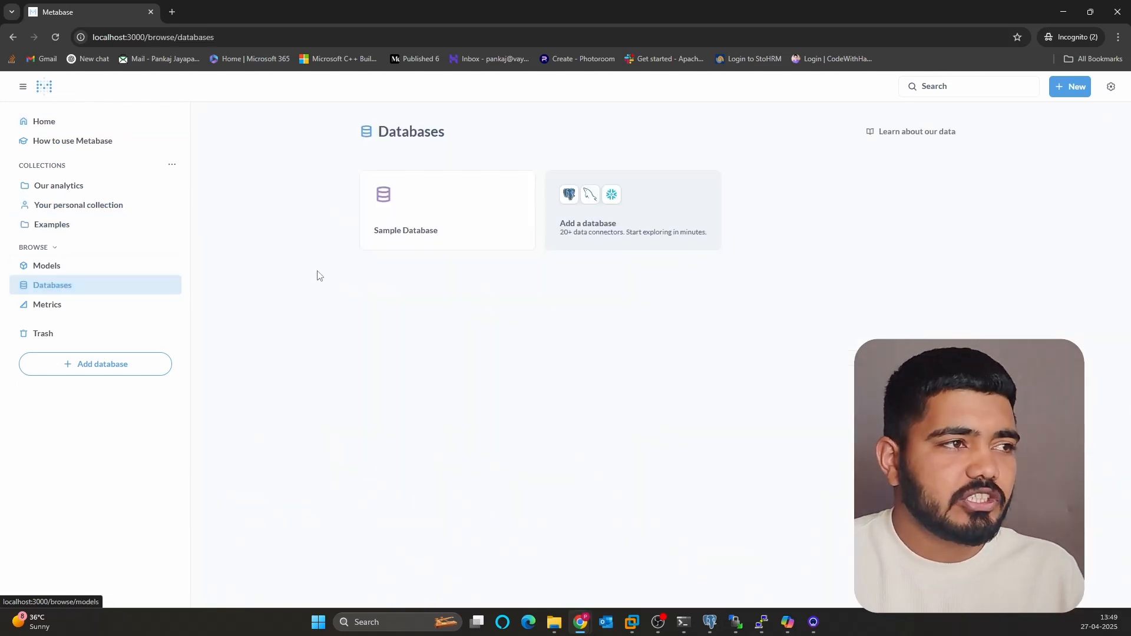
click(617, 231)
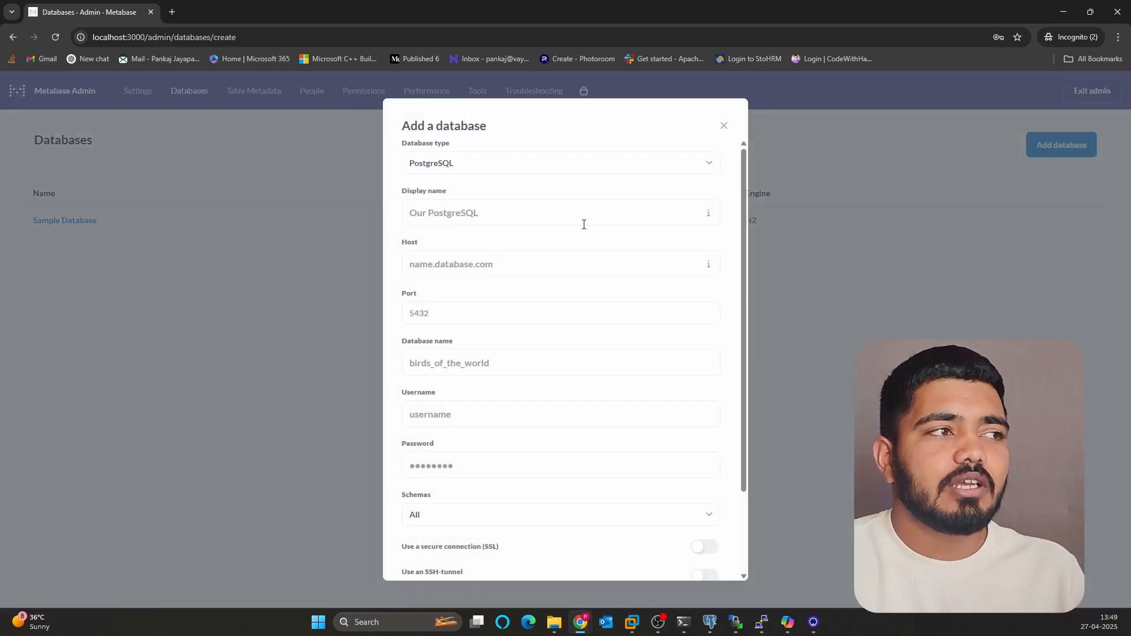
click(710, 623)
click(431, 277)
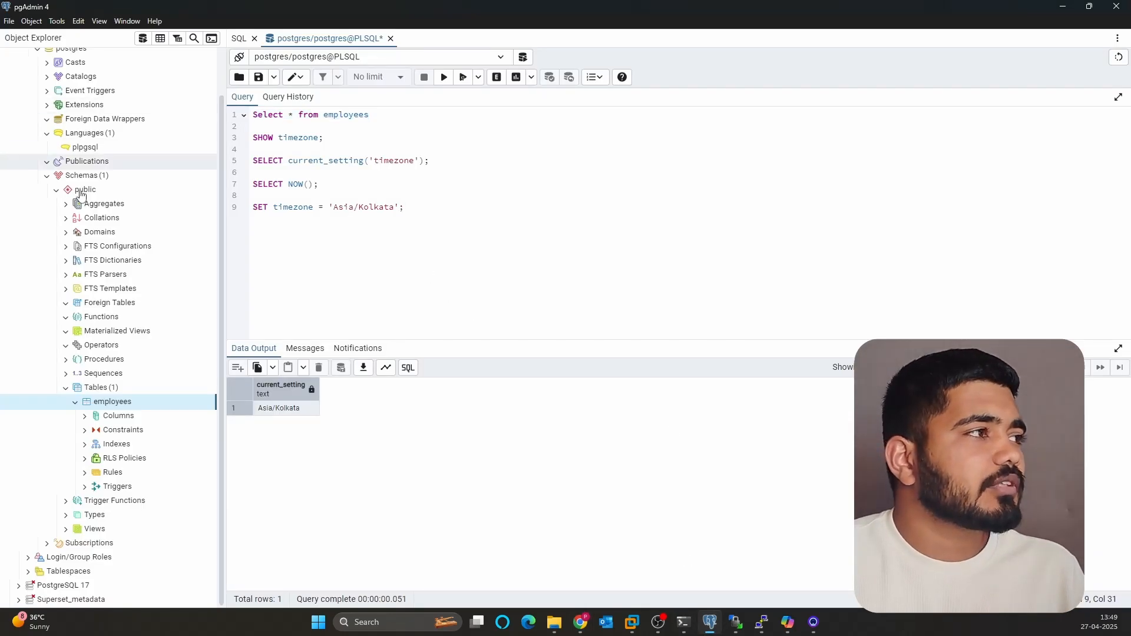
scroll(71, 165, up, 2)
right_click(37, 70)
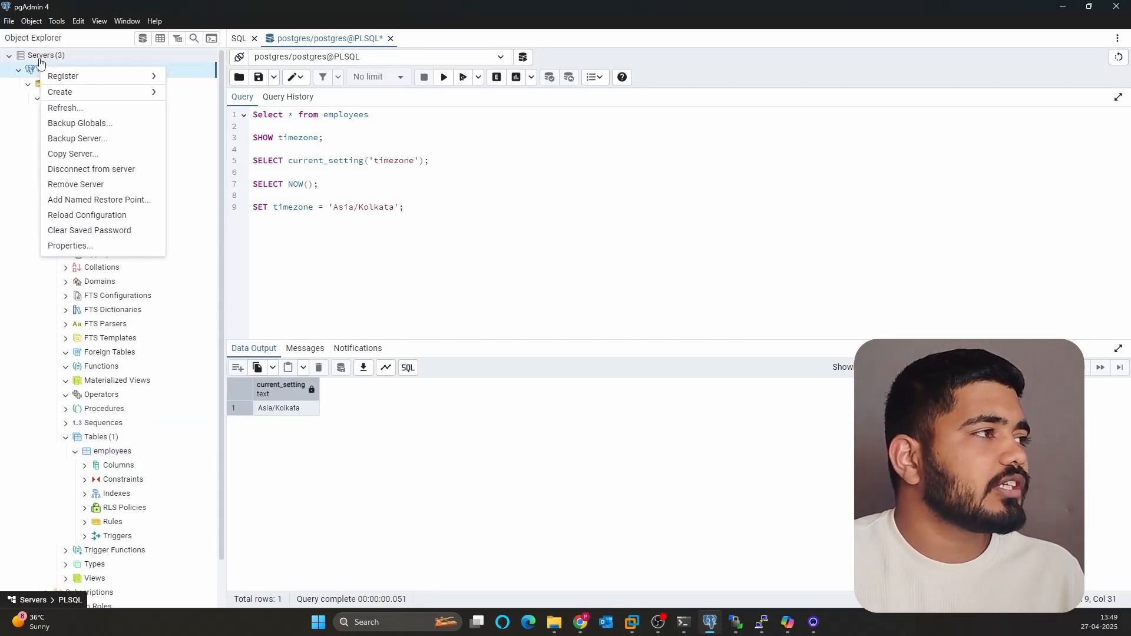
click(38, 56)
right_click(39, 55)
click(66, 141)
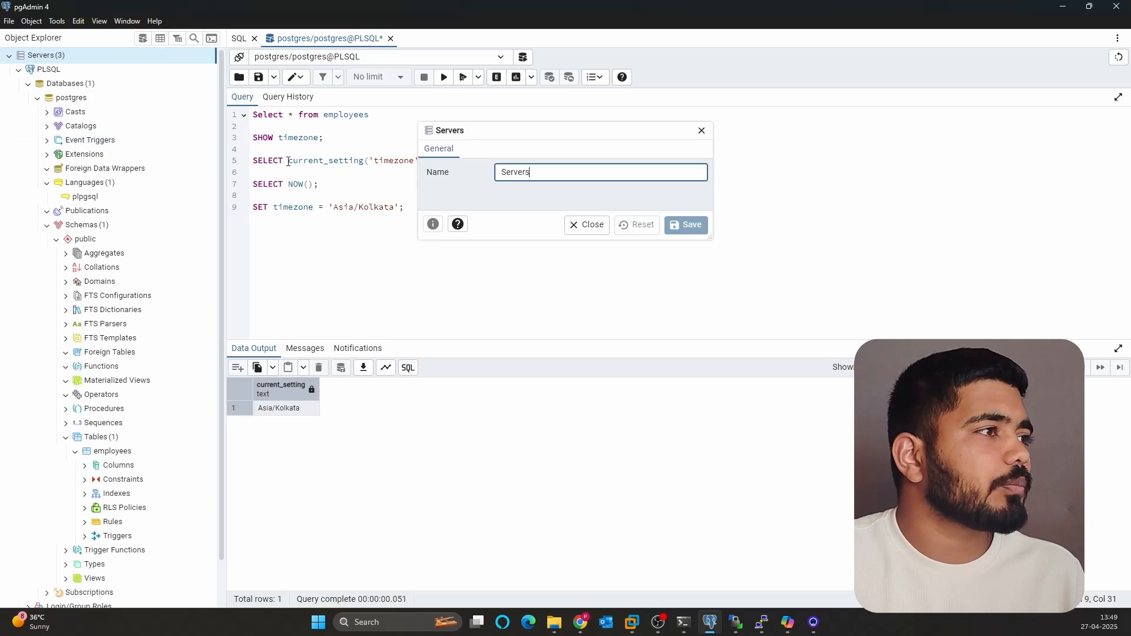
click(701, 130)
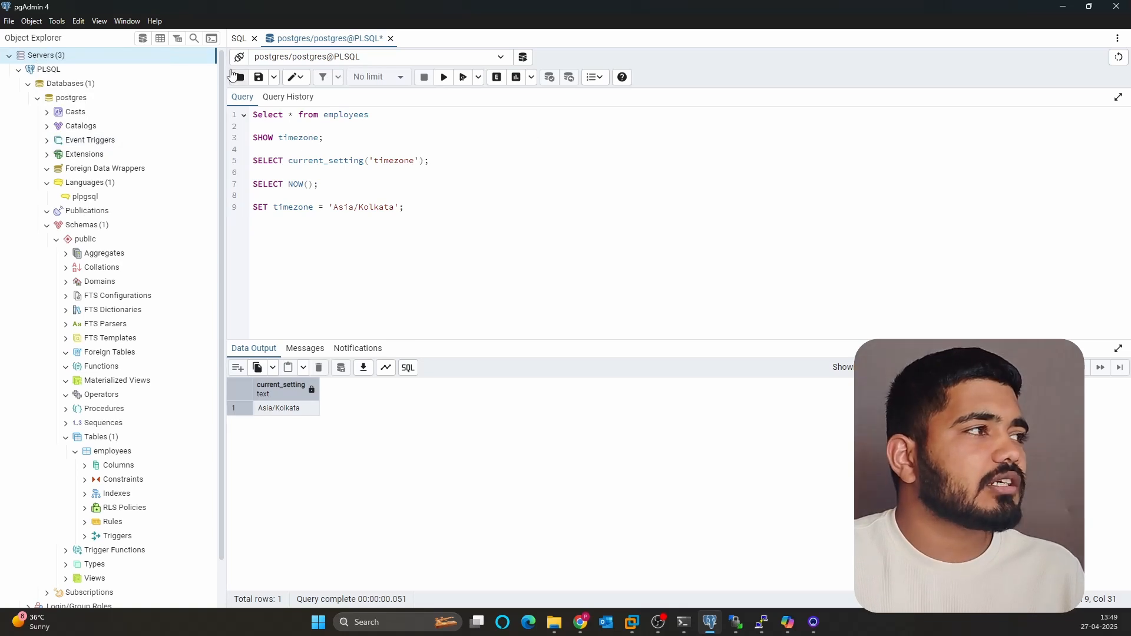
right_click(68, 57)
click(97, 144)
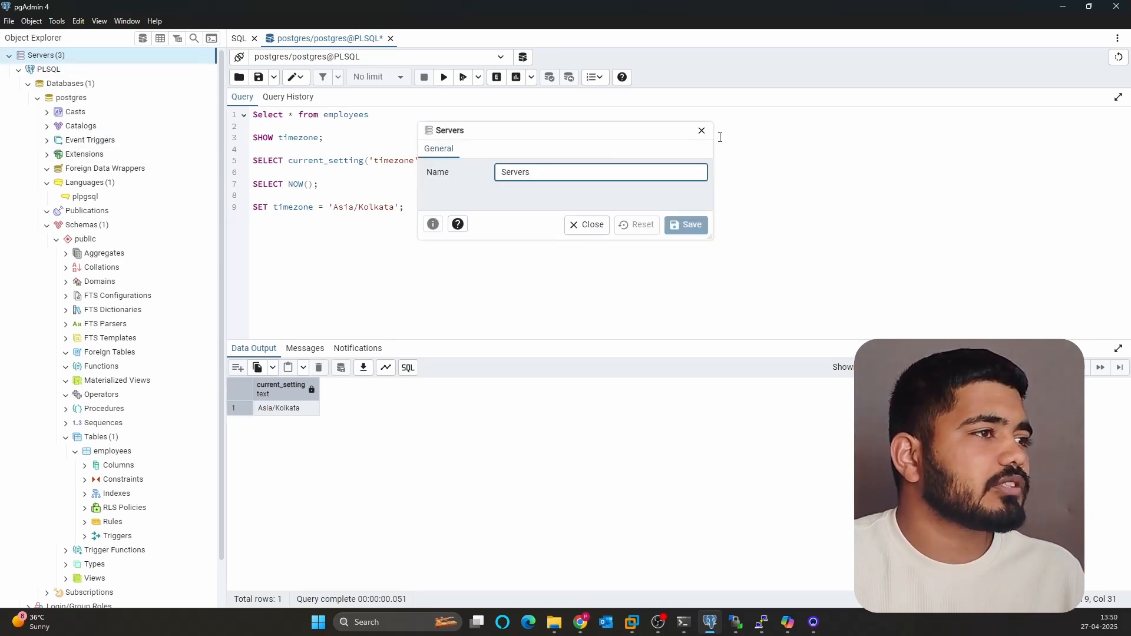
click(702, 130)
right_click(71, 70)
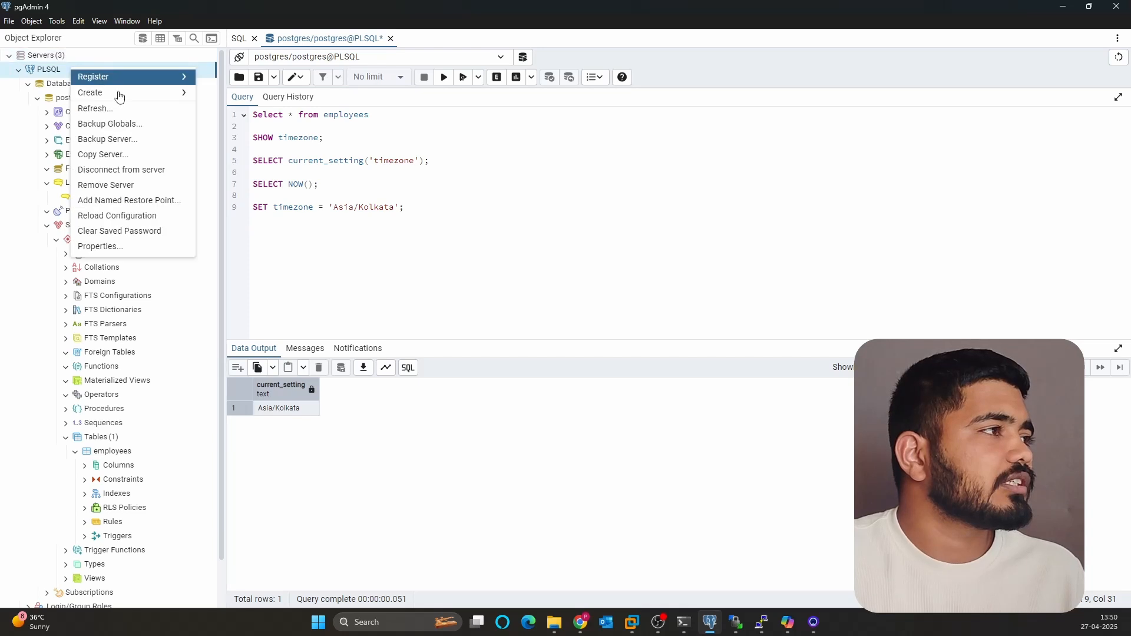
click(109, 246)
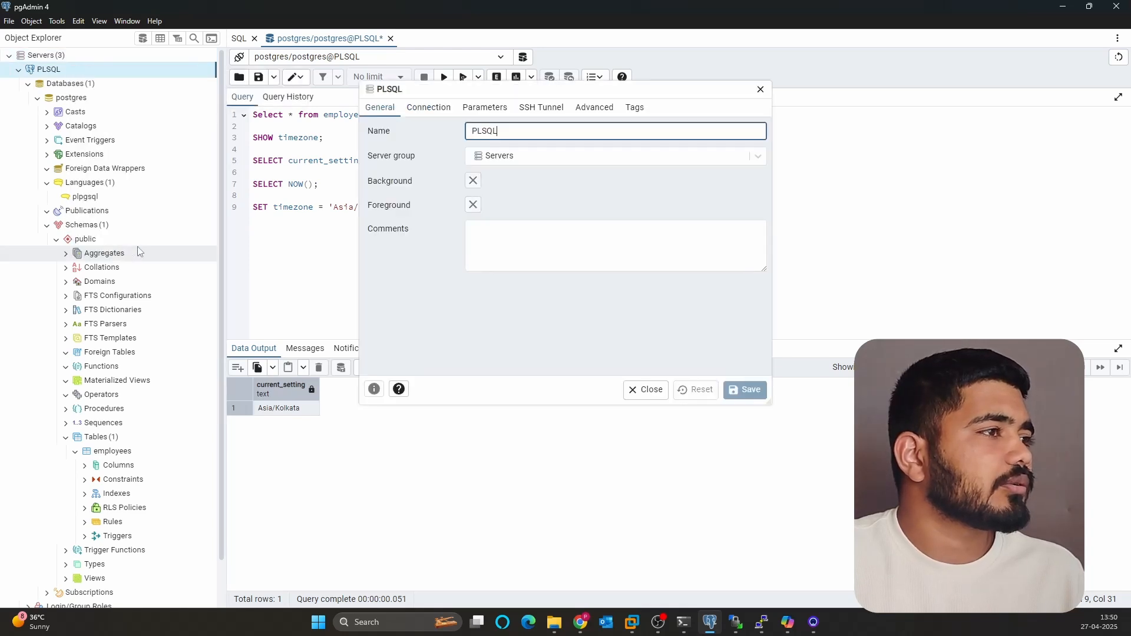
click(428, 107)
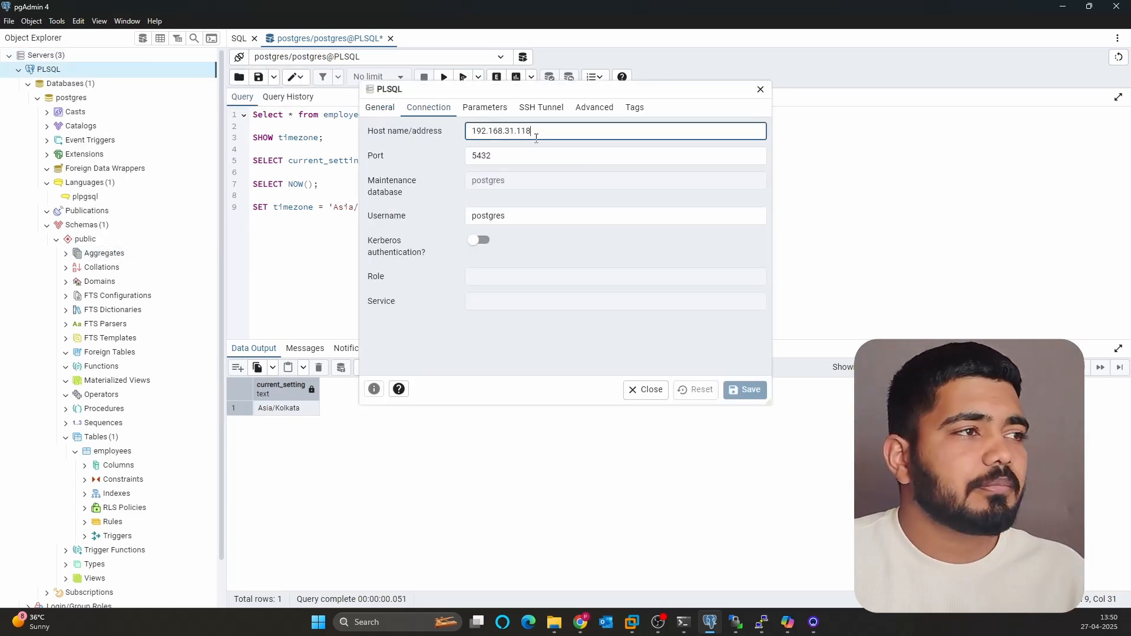
double_click(483, 131)
click(632, 616)
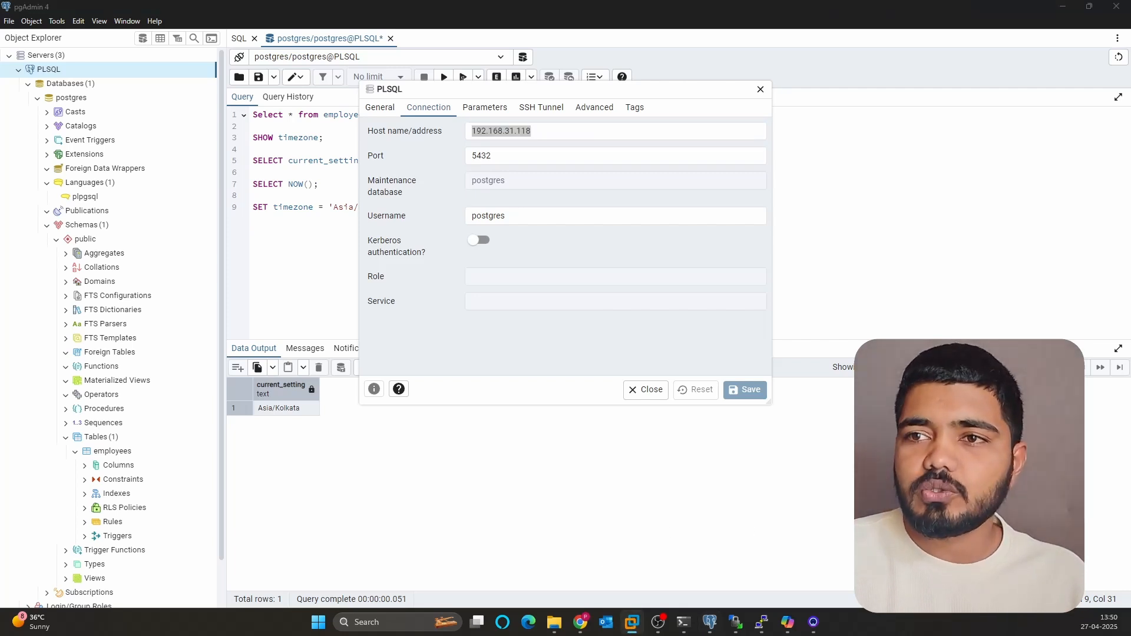
key(super+Right)
key(super+Right)
key(super+Right)
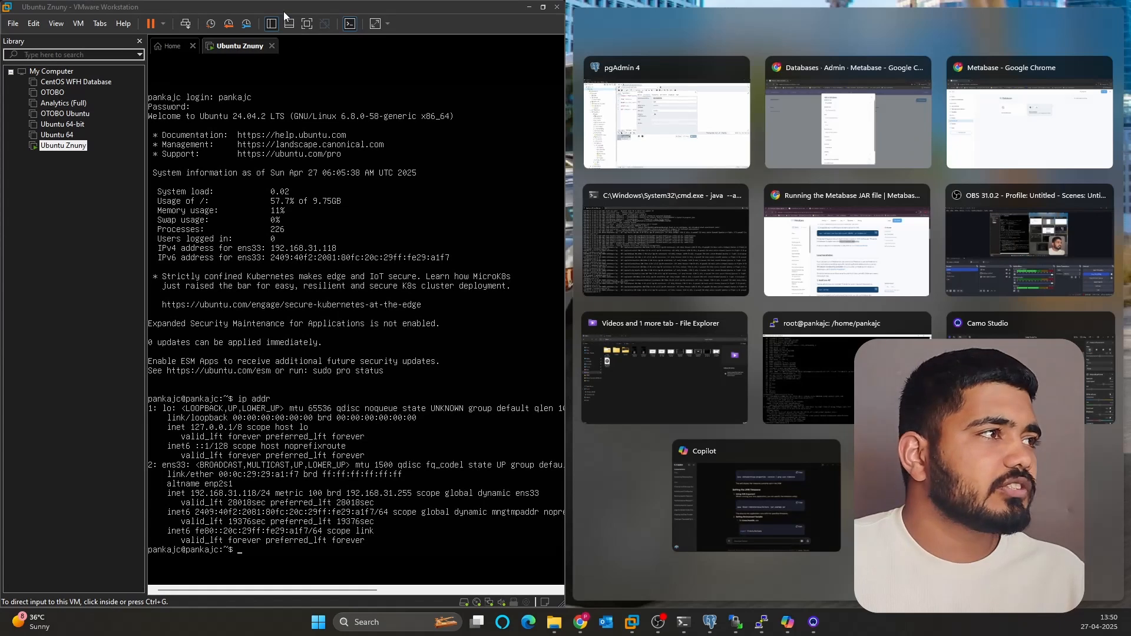
key(super+Right)
double_click(548, 146)
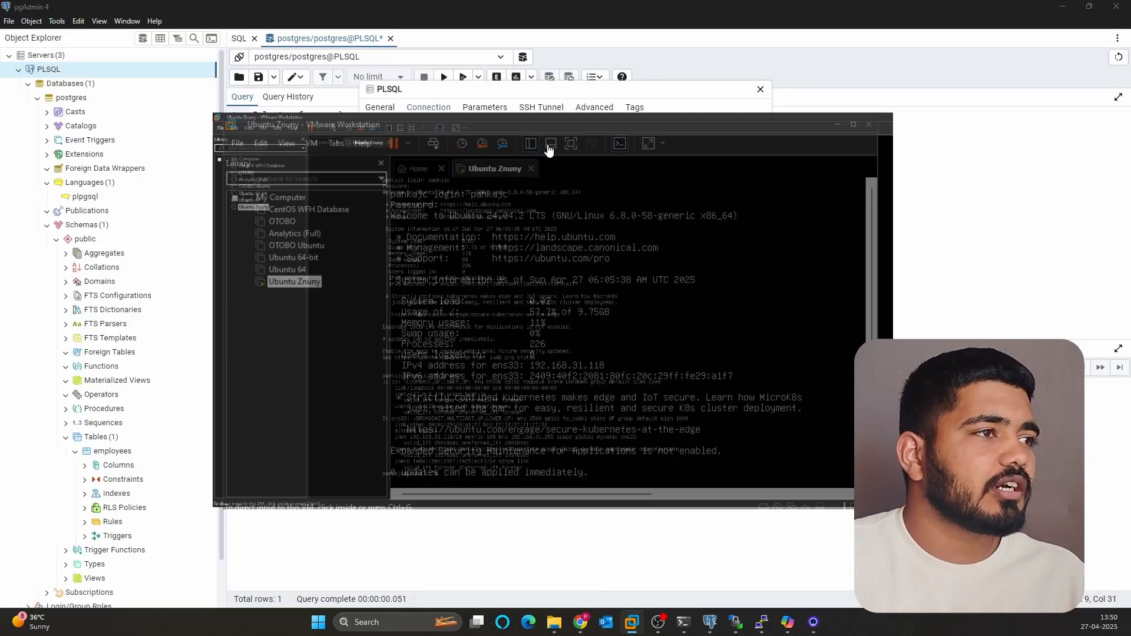
click(1097, 7)
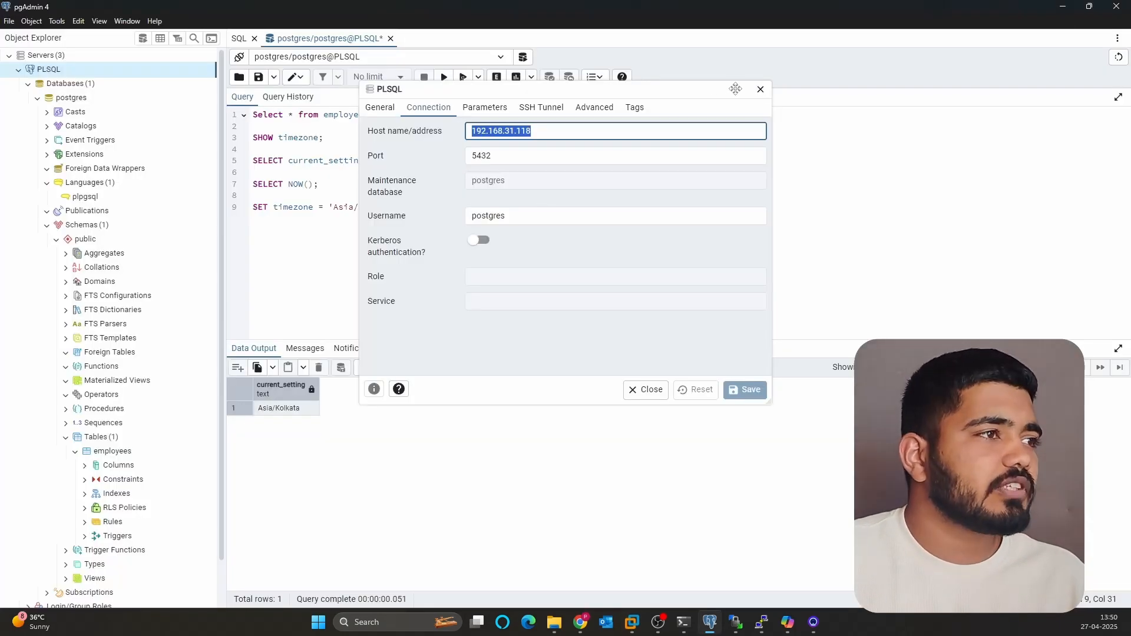
click(756, 90)
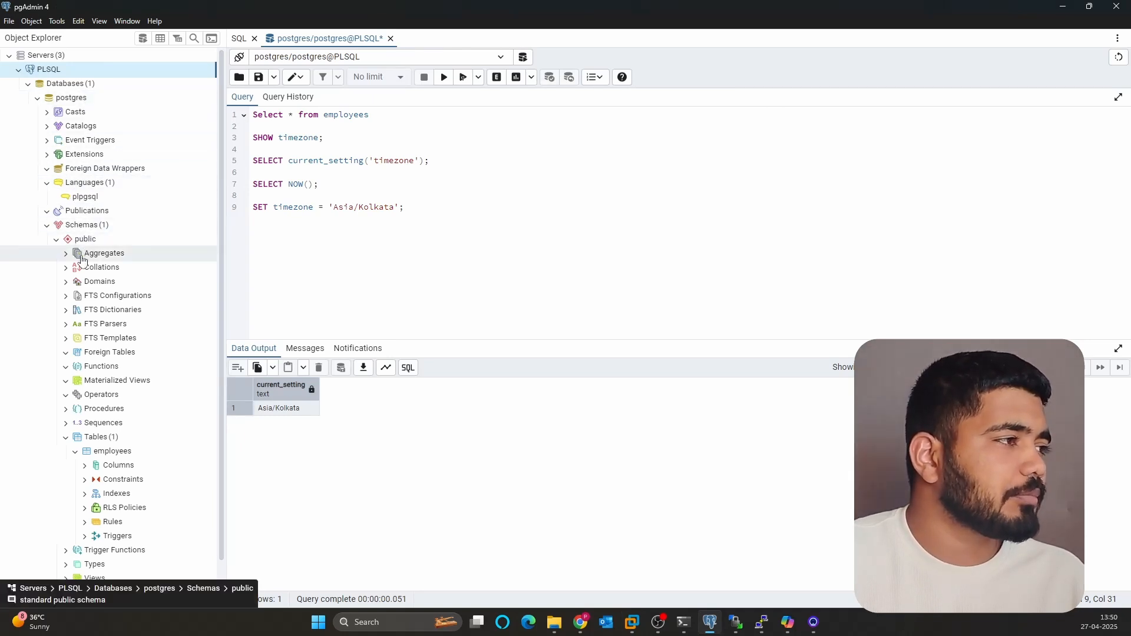
scroll(82, 253, down, 2)
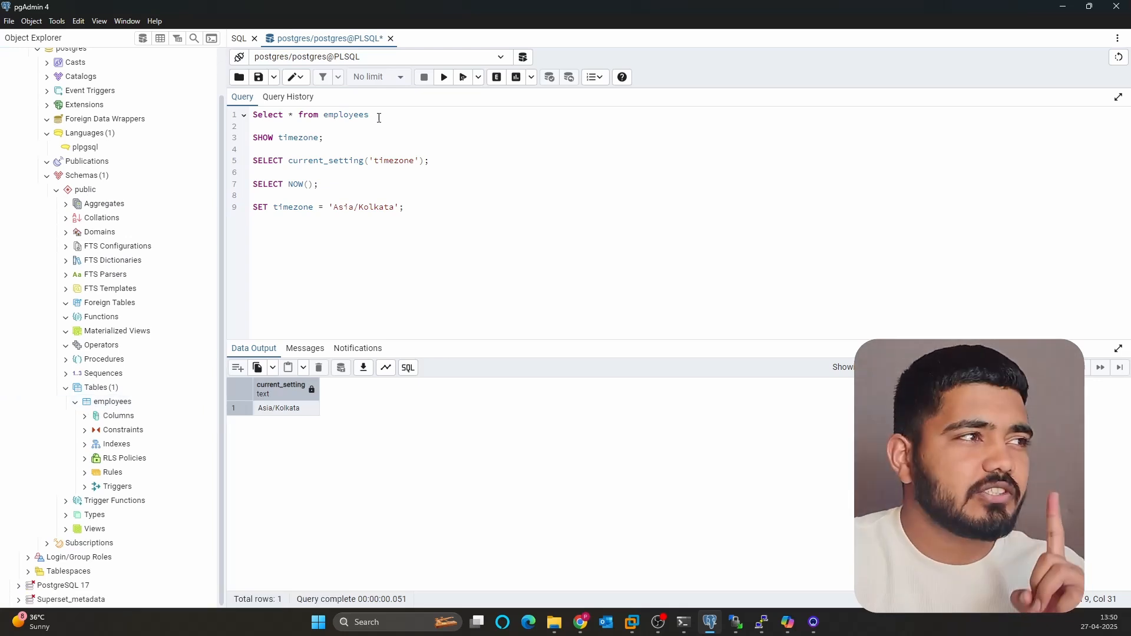
- Run the Select * from employees query in pgAdmin to list its rows
drag(378, 118, 252, 115)
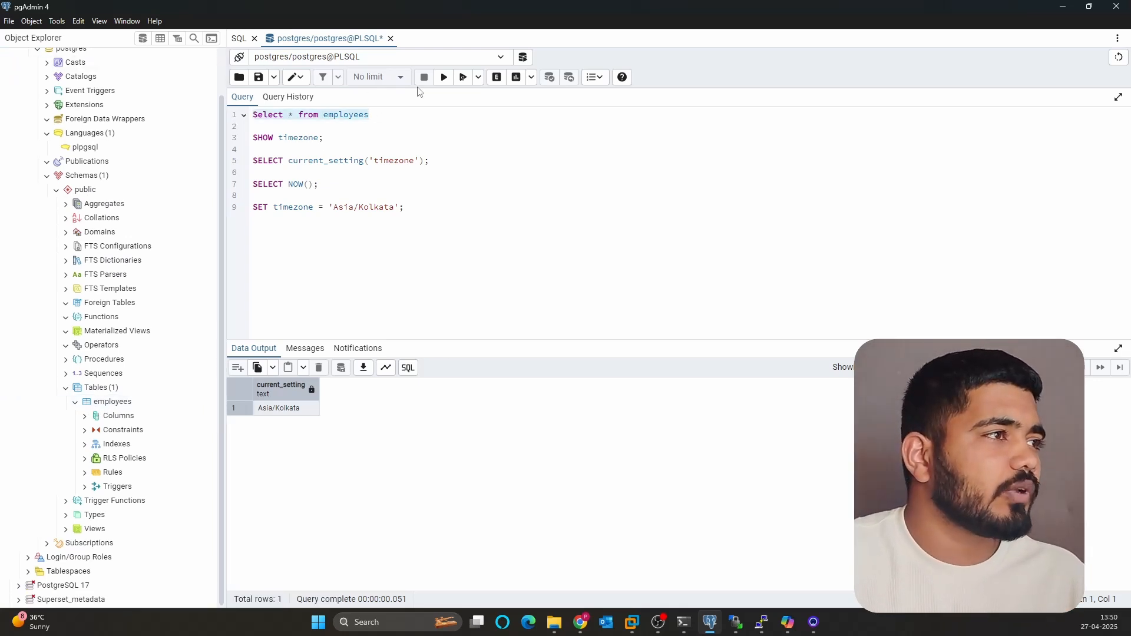
click(444, 77)
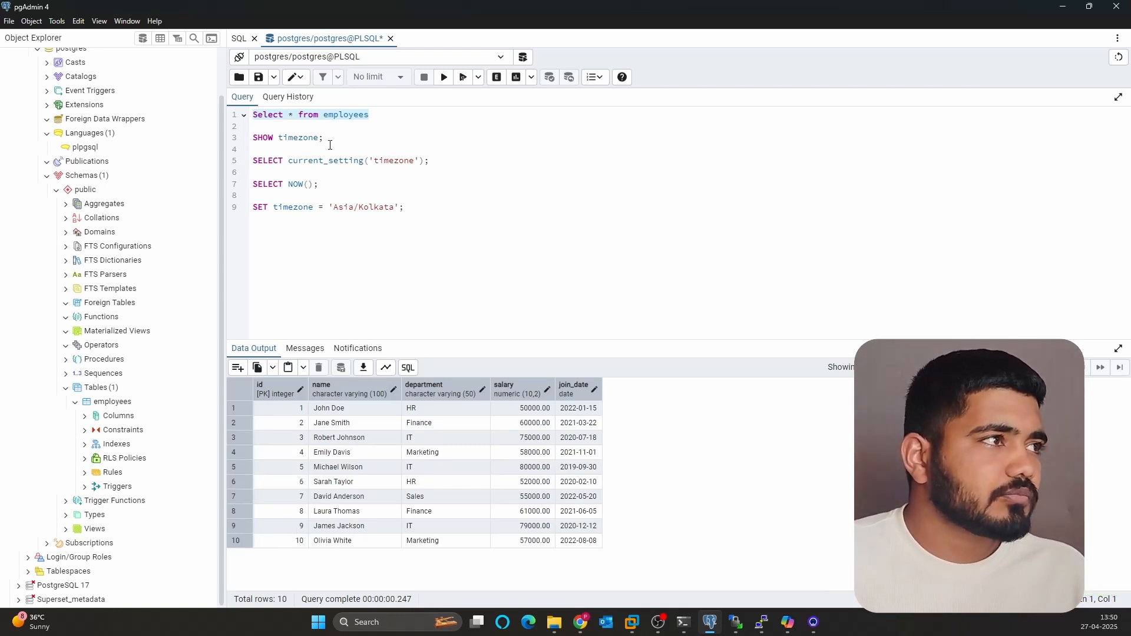
scroll(88, 141, up, 3)
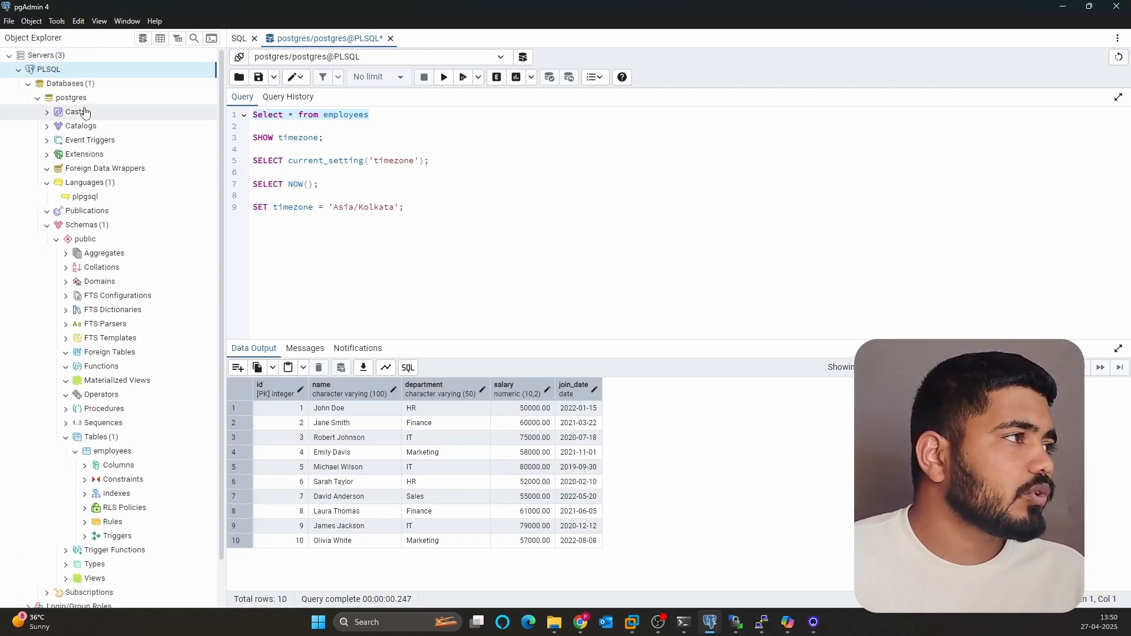
- Copy host 192.168.31.118 from the PLSQL server's Connection properties and return to Metabase
right_click(48, 71)
click(85, 246)
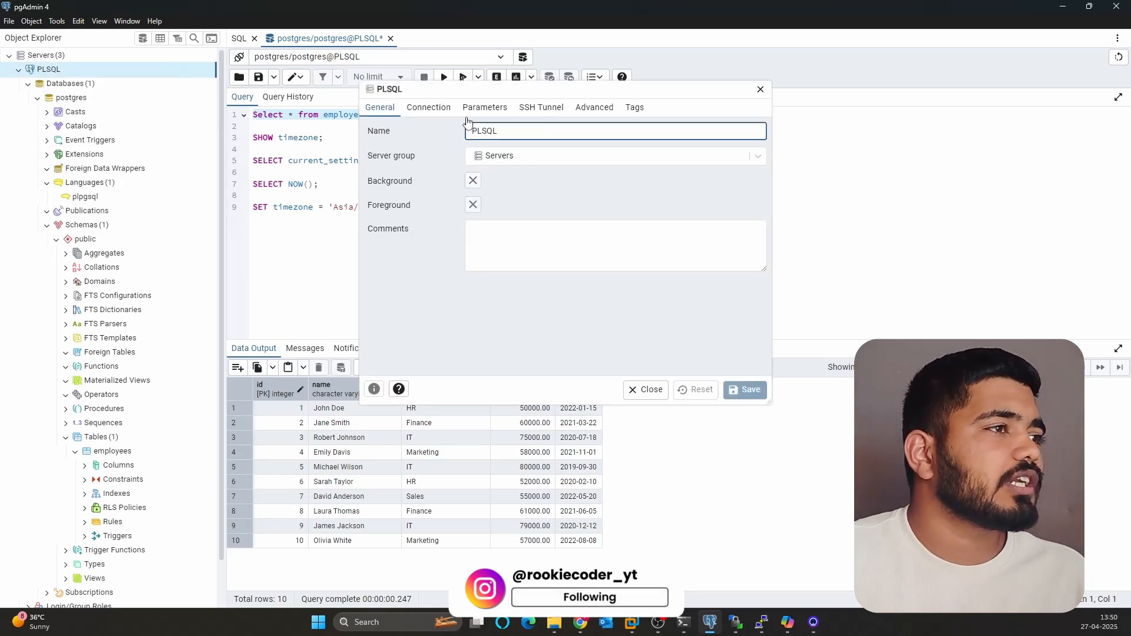
click(419, 113)
drag(531, 131, 454, 143)
key(super+c)
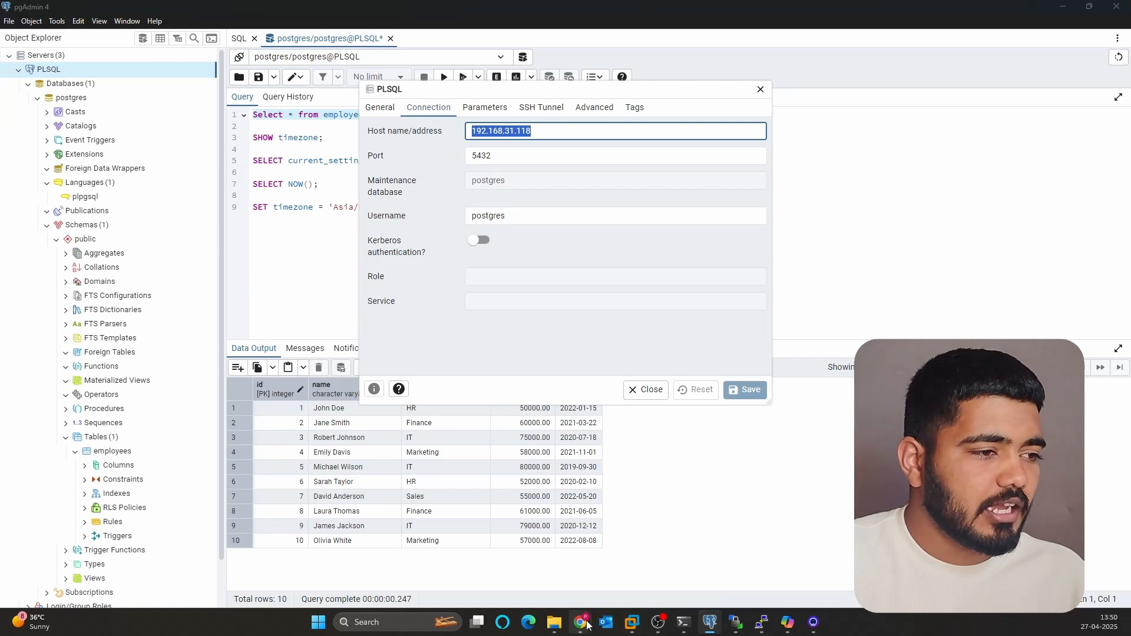
mouse_move(581, 622)
click(689, 556)
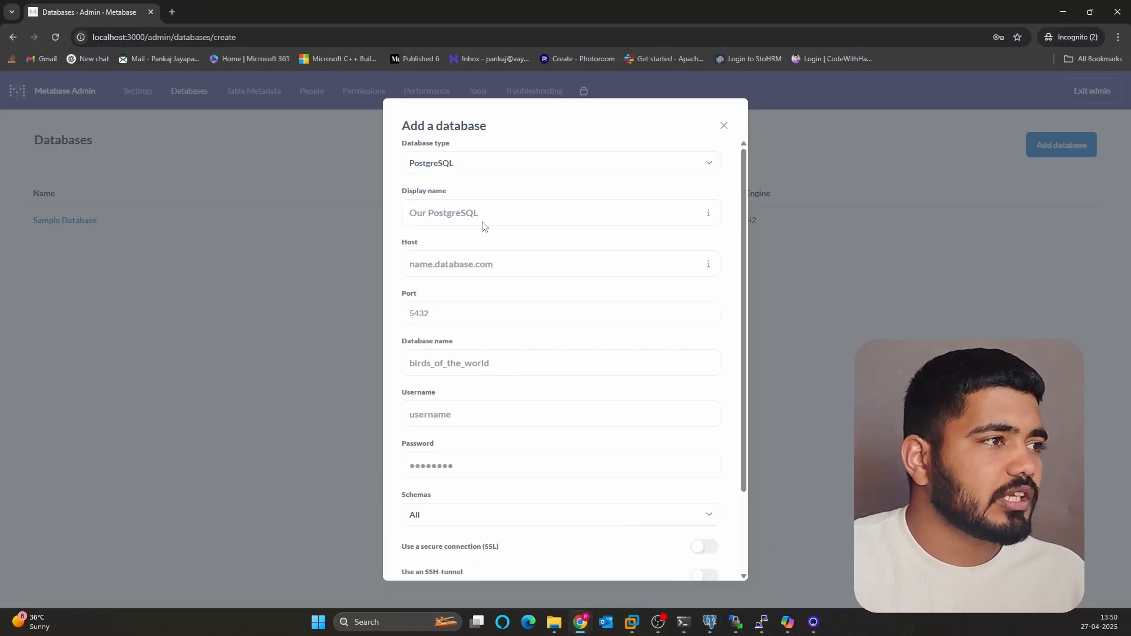
- Keep PostgreSQL as the type, name it Postgres, and paste host 192.168.31.118
click(459, 167)
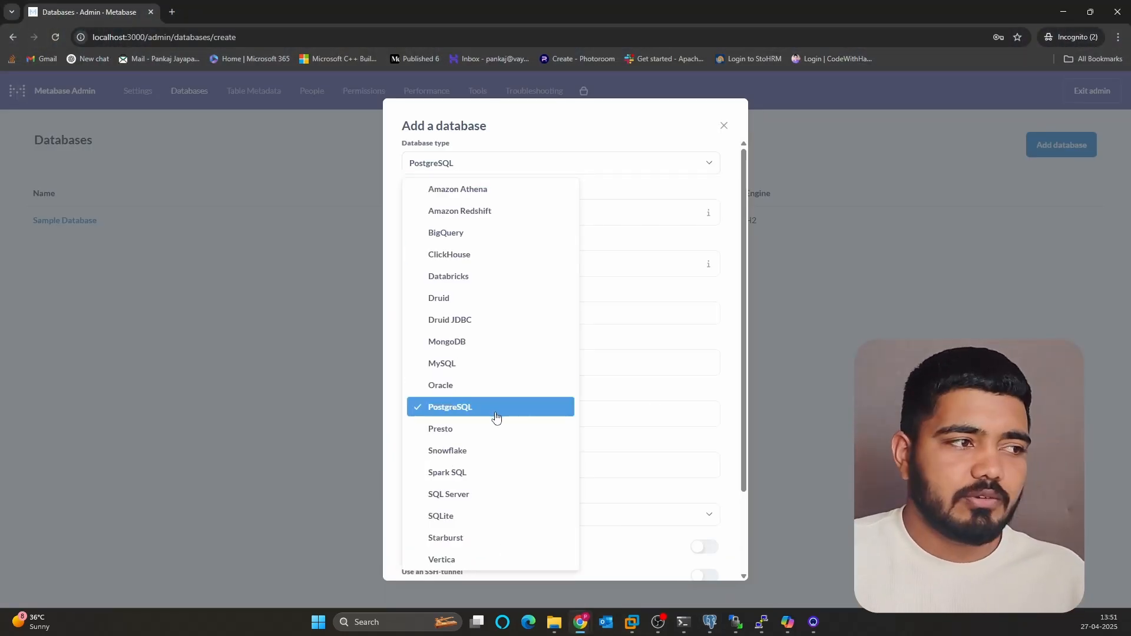
click(732, 389)
click(435, 213)
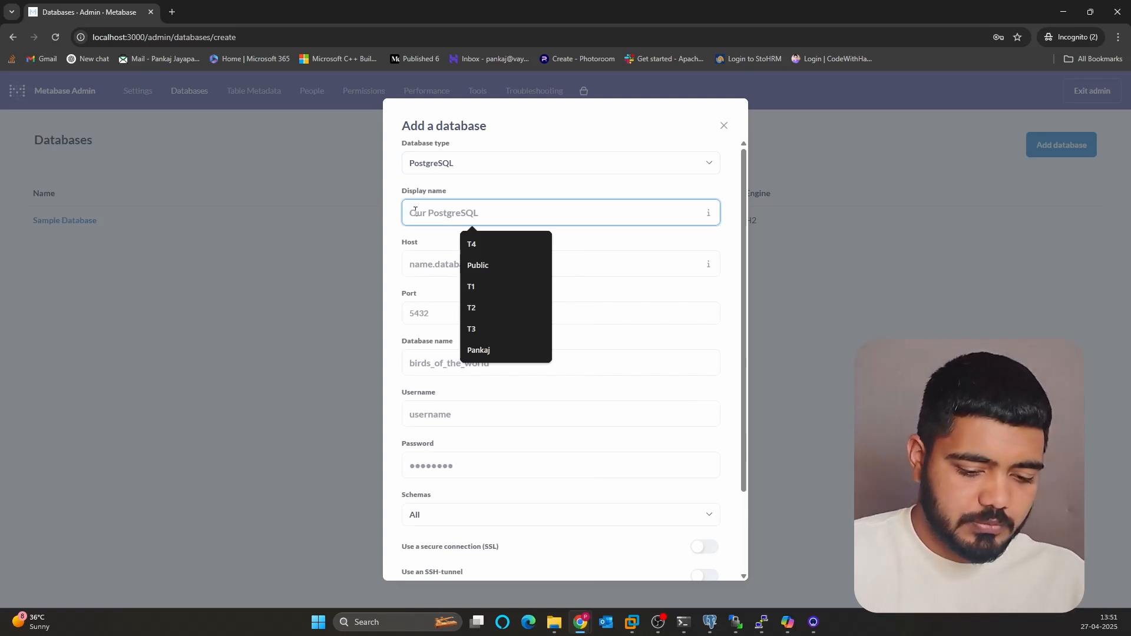
text(Postgres)
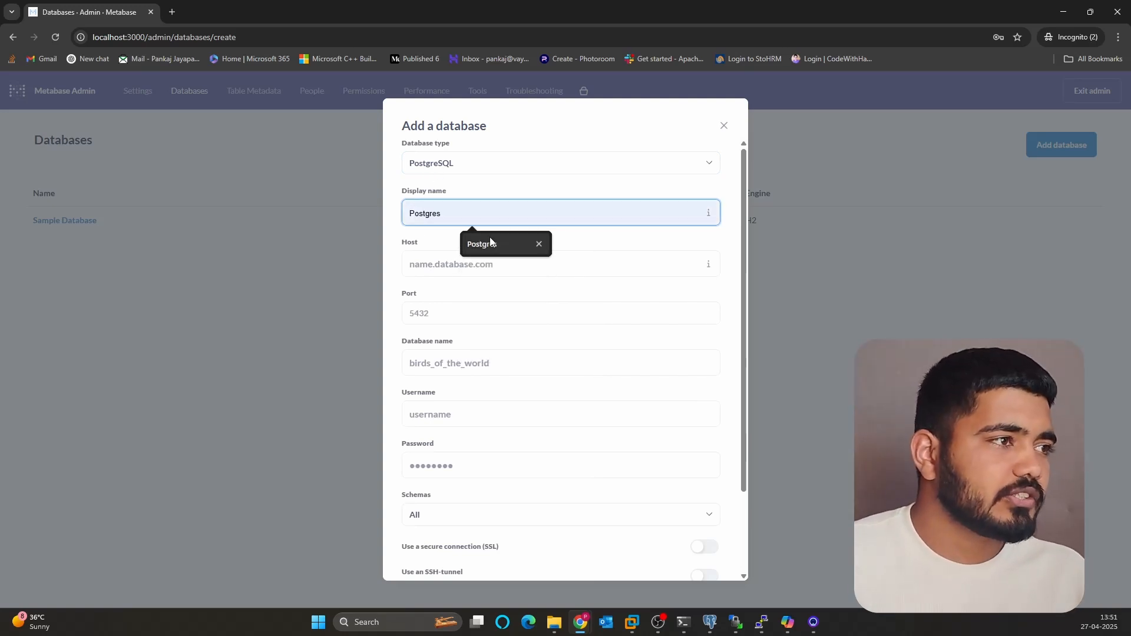
click(480, 244)
click(450, 267)
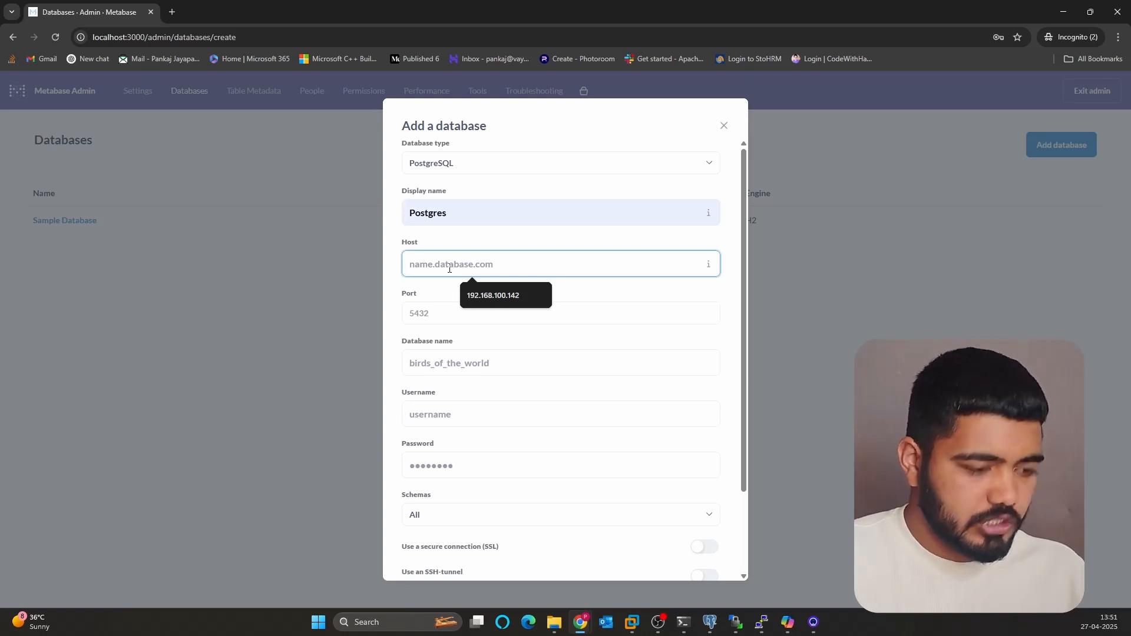
key(super+v)
click(471, 386)
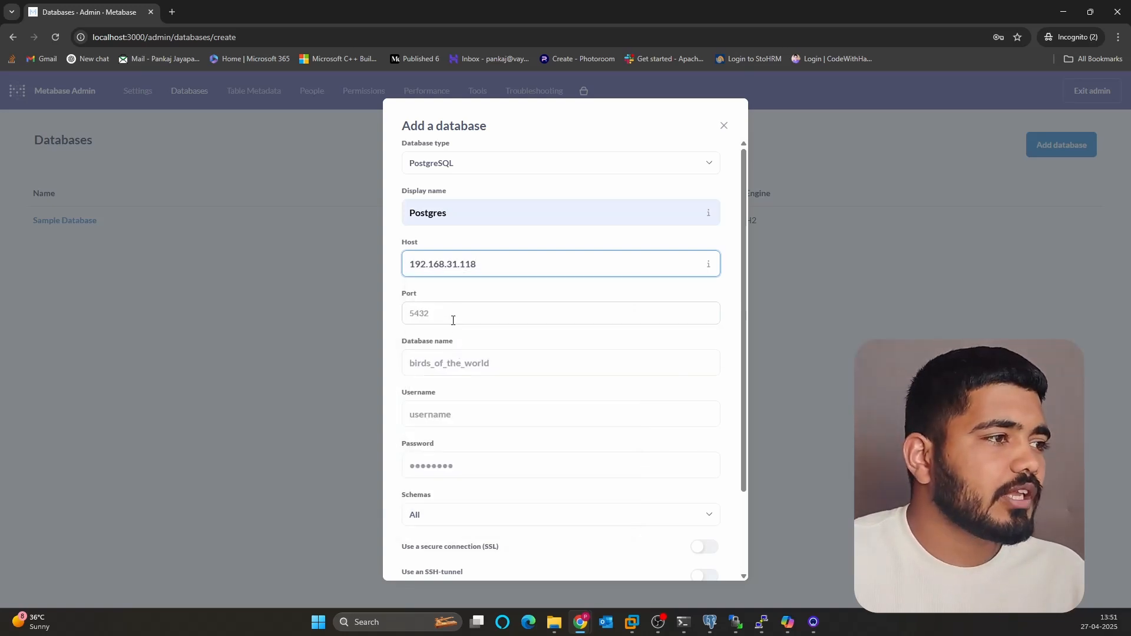
- Enter port 5432, database name and username postgres copied from pgAdmin, and the password
click(424, 318)
text(5432)
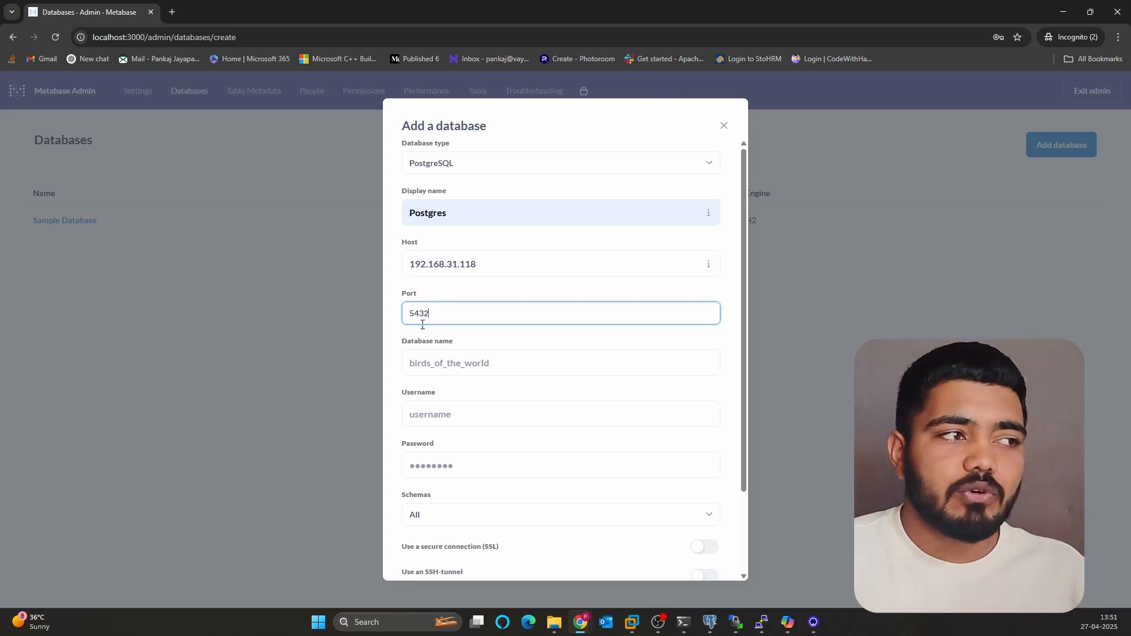
click(431, 365)
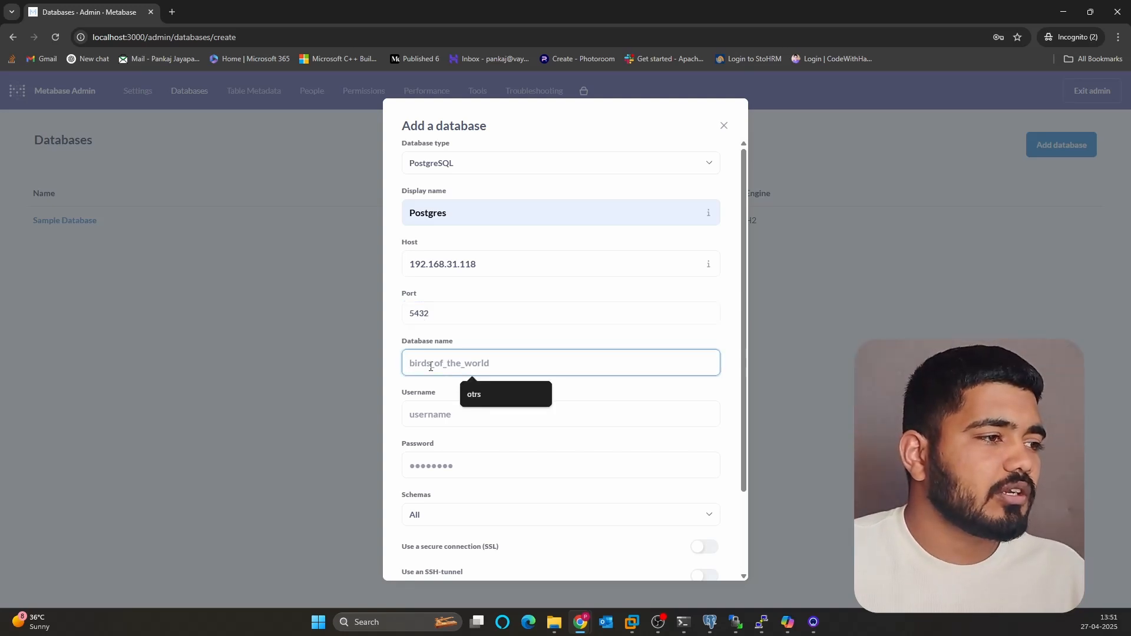
key(alt+Tab)
double_click(513, 221)
key(ctrl+c)
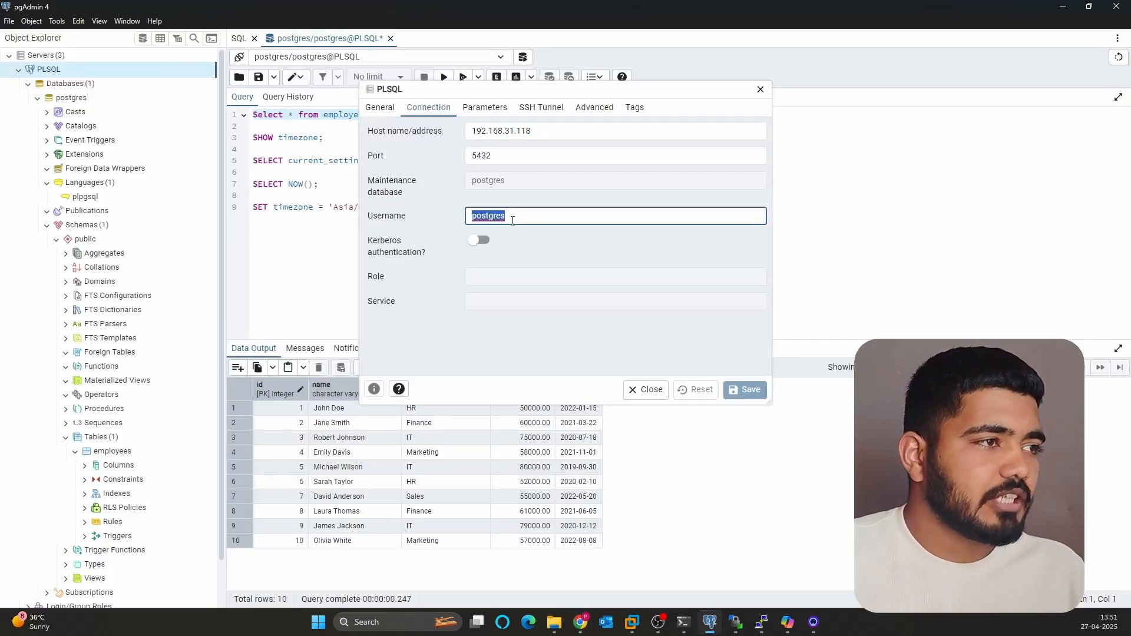
key(alt+Tab)
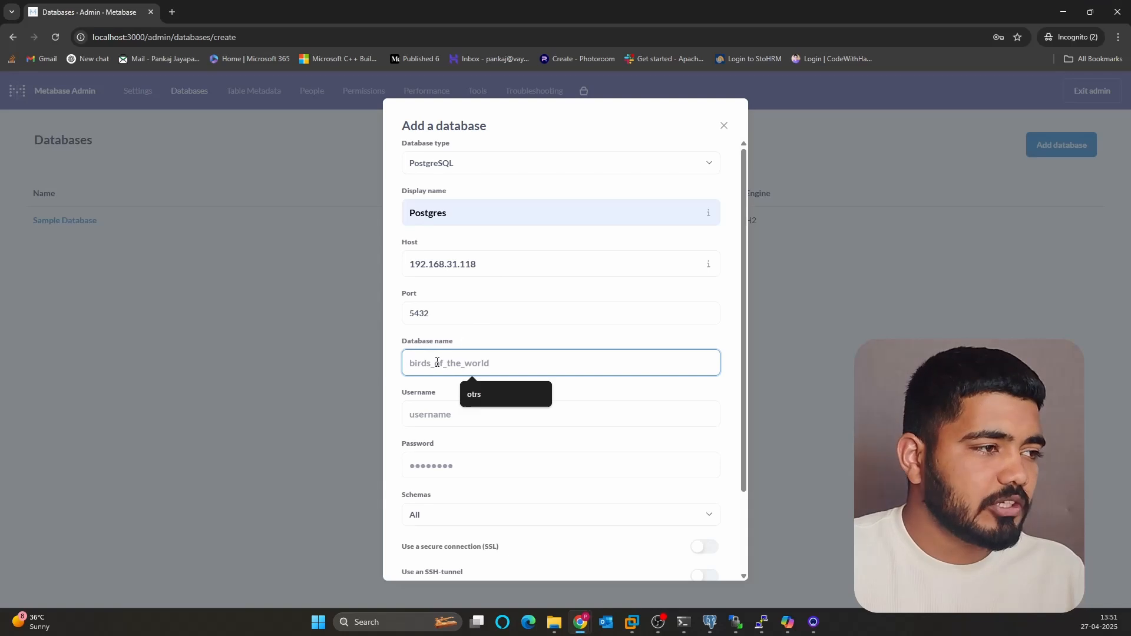
key(ctrl+v)
scroll(436, 360, down, 2)
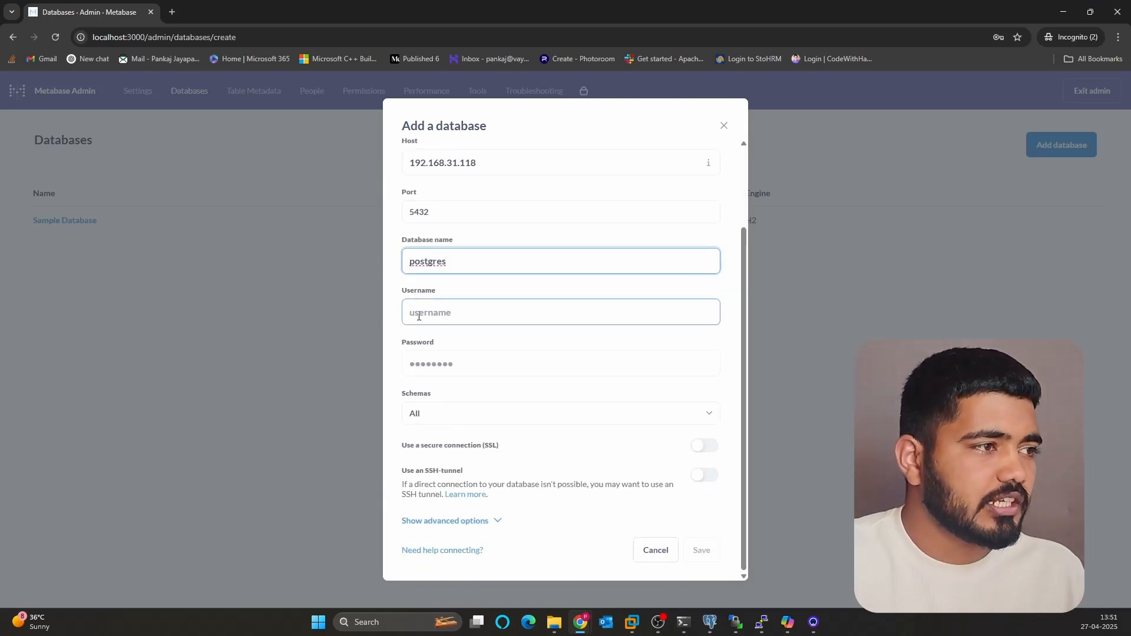
click(419, 316)
key(ctrl+v)
click(437, 369)
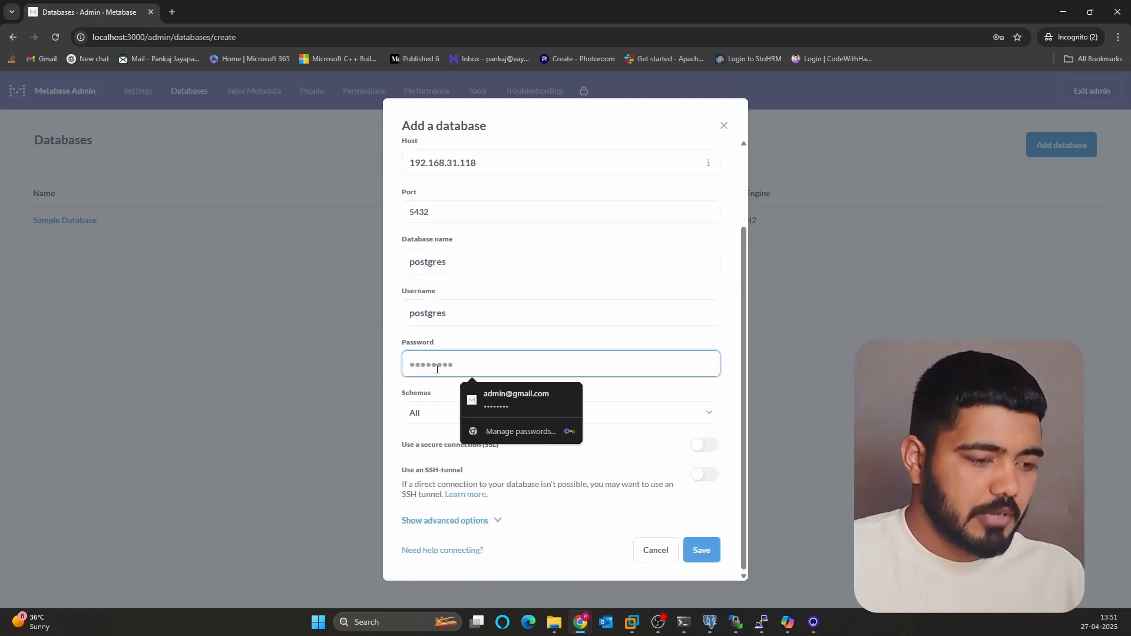
text(postgr)
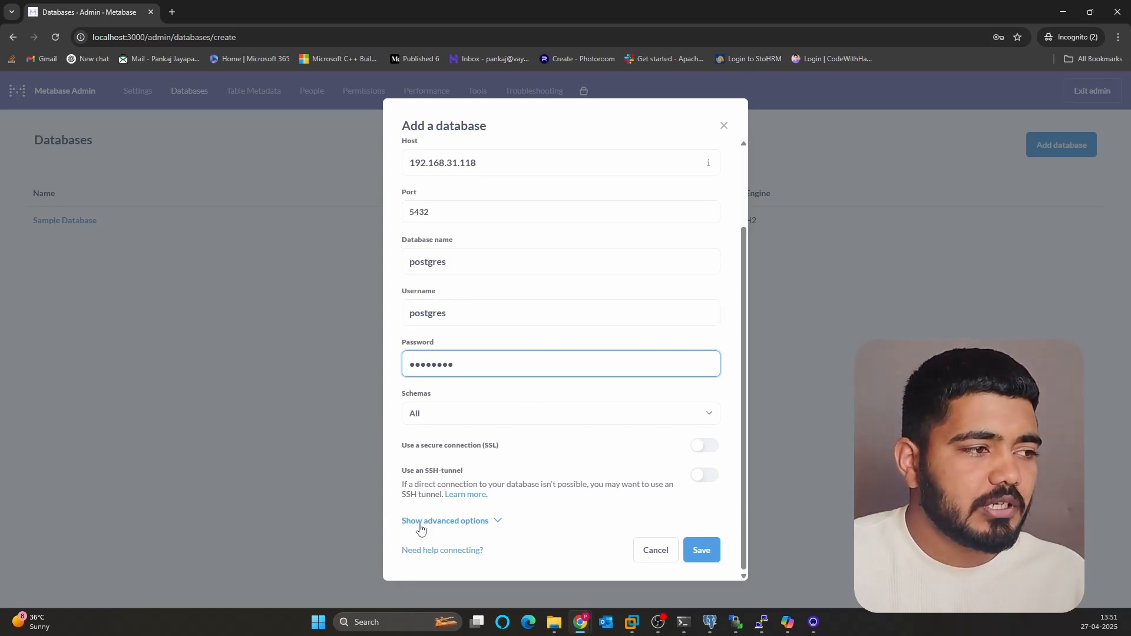
- Show the advanced connection options, leaving the additional JDBC connection string empty
click(498, 523)
scroll(512, 374, down, 4)
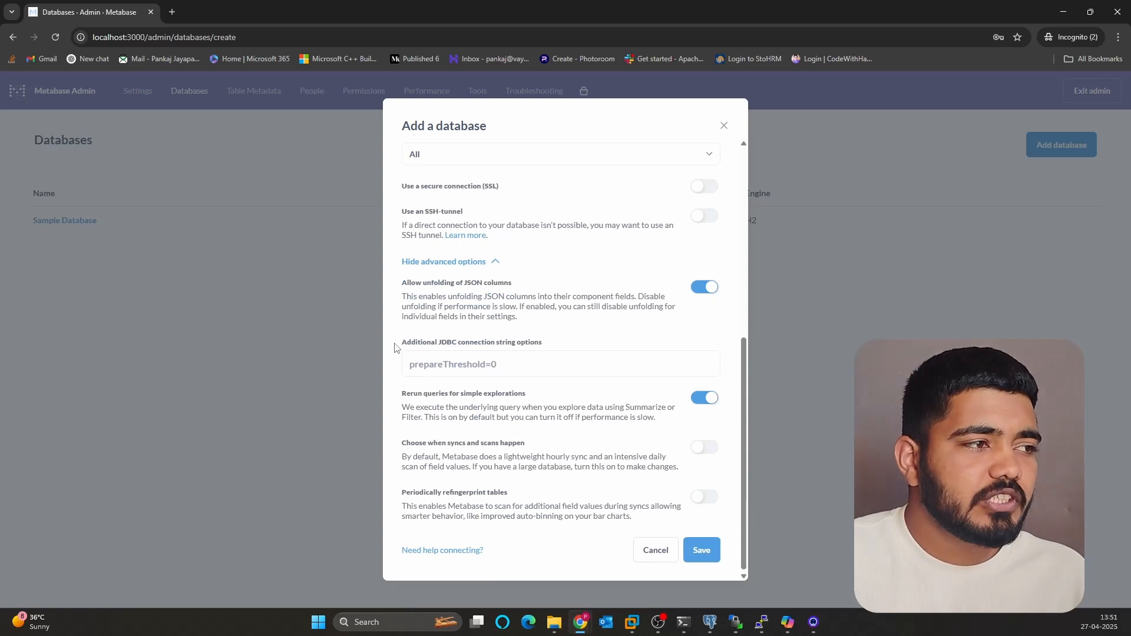
click(414, 356)
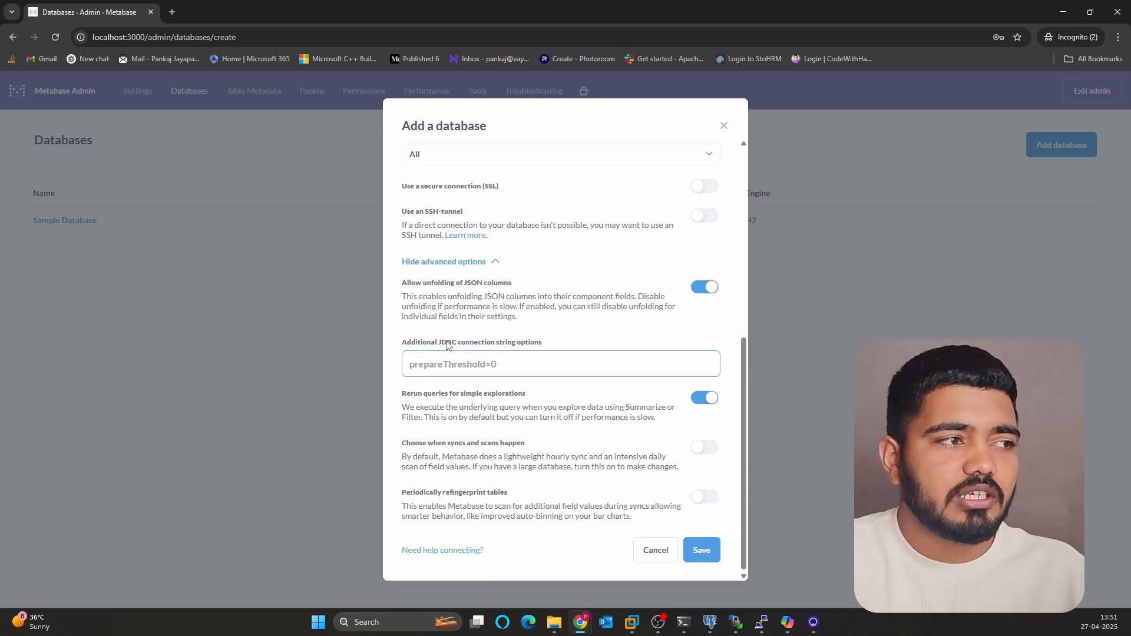
click(415, 408)
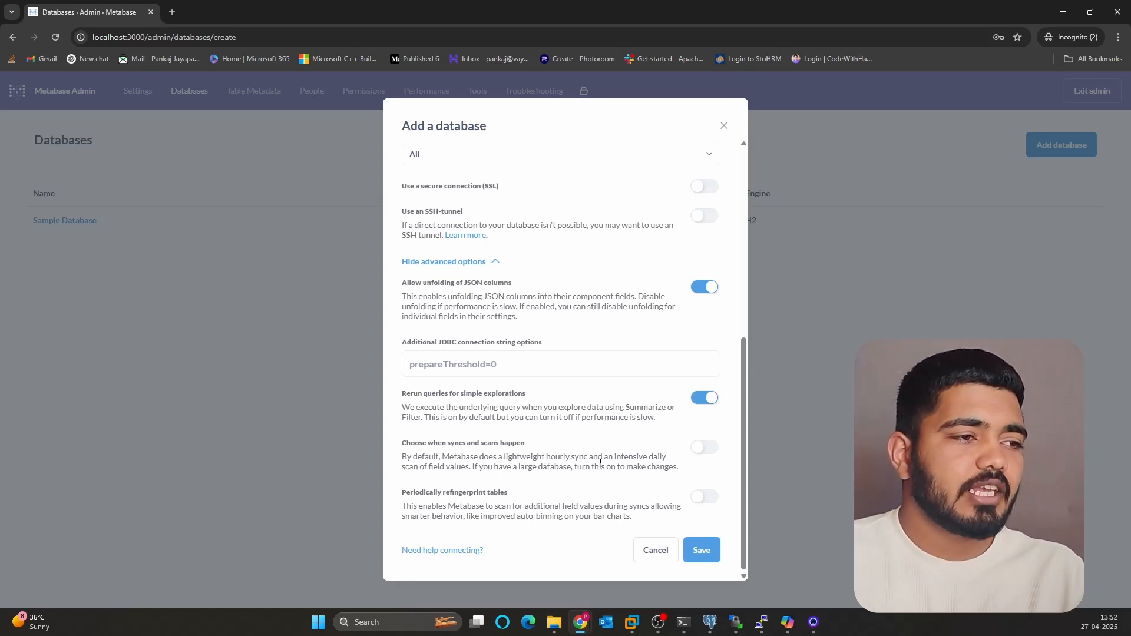
- Save the connection and inspect the invalid asia/calcutta timezone error, then go to Command Prompt
click(706, 554)
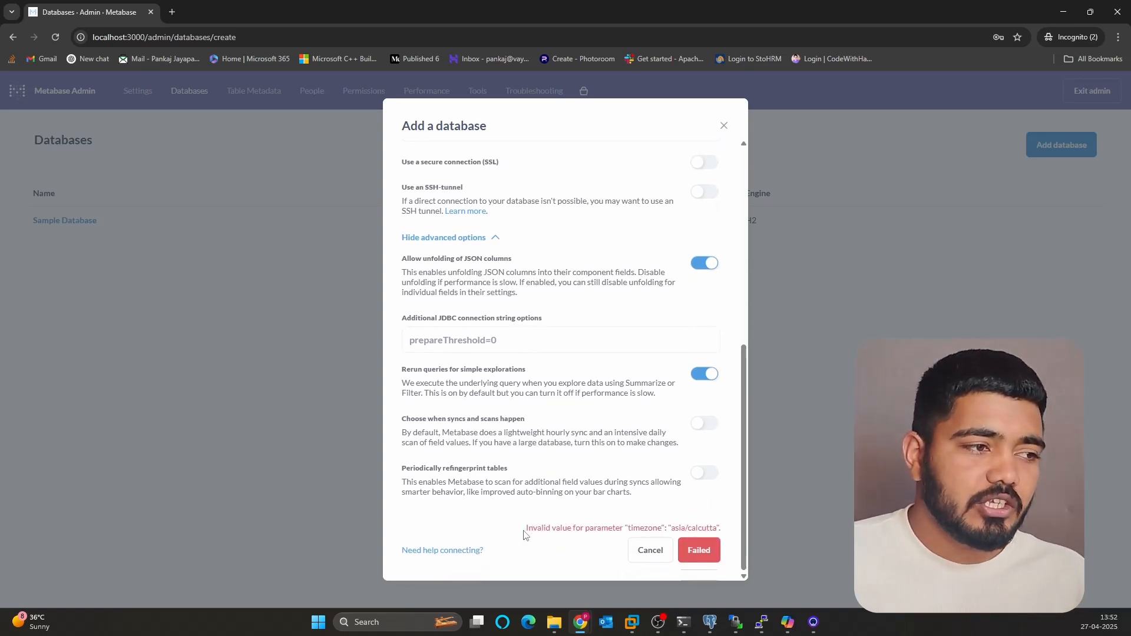
drag(525, 532, 615, 528)
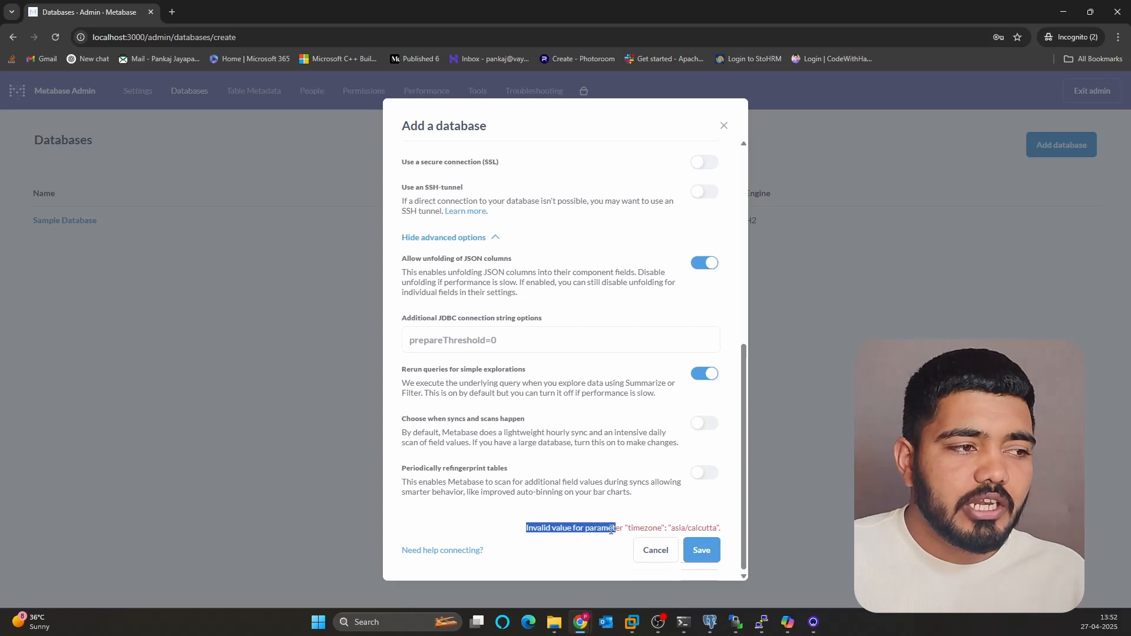
click(585, 529)
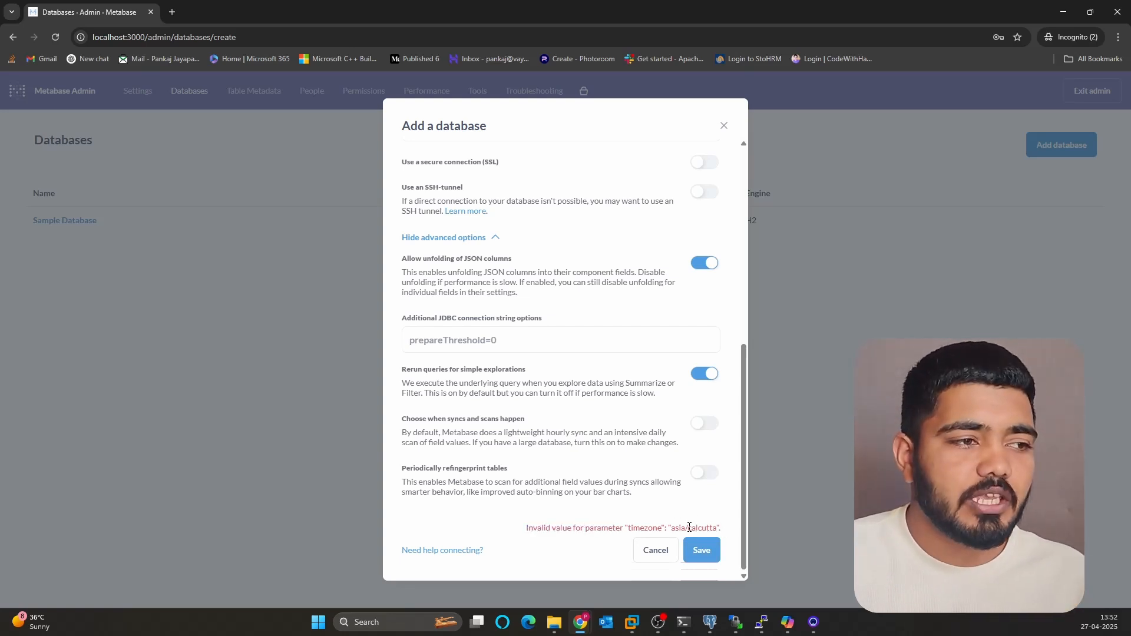
drag(689, 527, 711, 527)
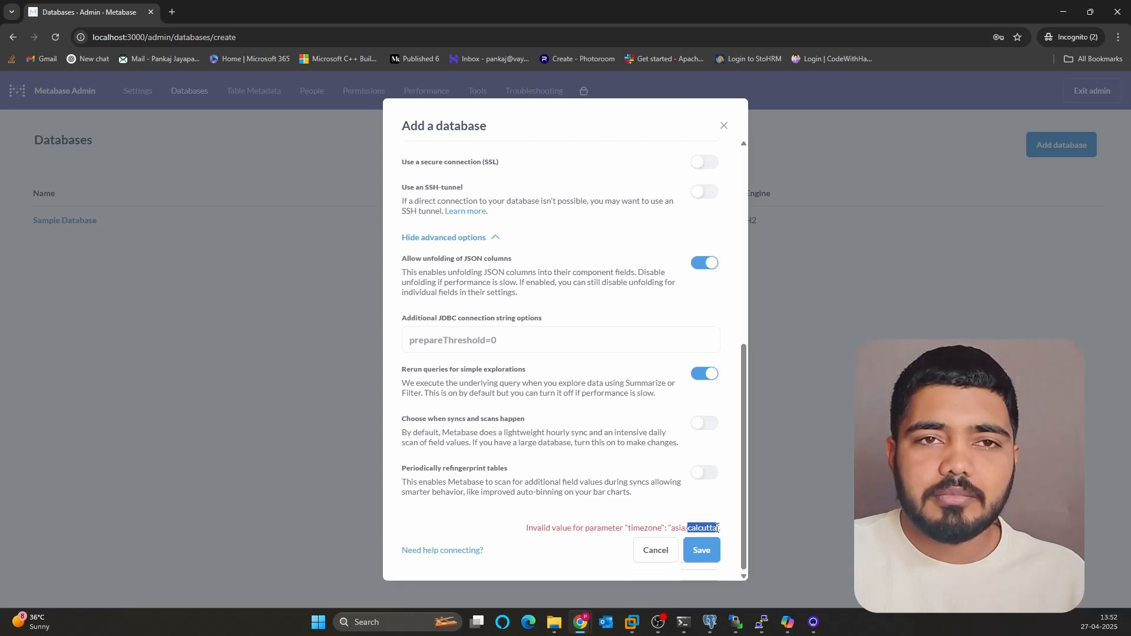
click(699, 528)
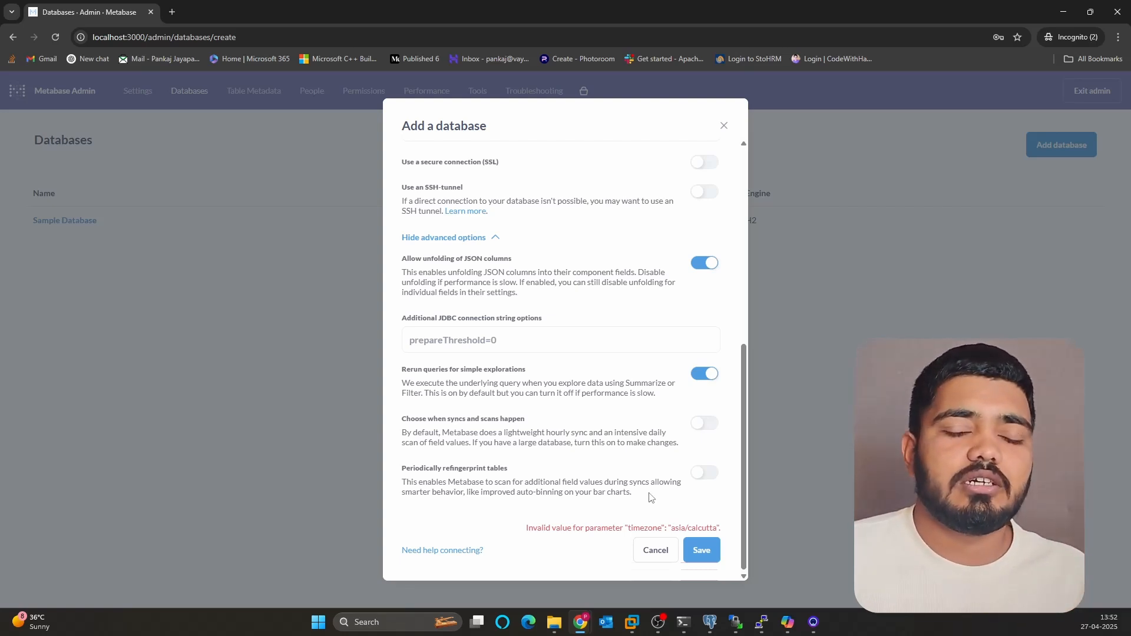
click(683, 622)
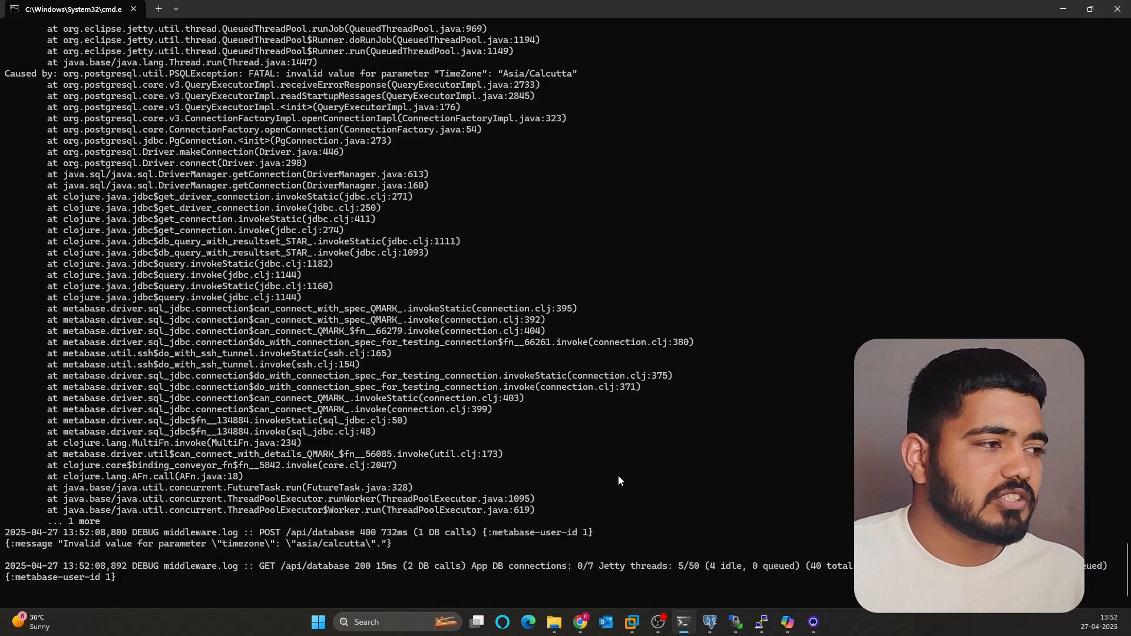
- Stop Metabase, set TZ=Asia/Kolkata, and relaunch with java -Duser.timezone=Asia/Kolkata -jar metabase.jar
key(ctrl+c)
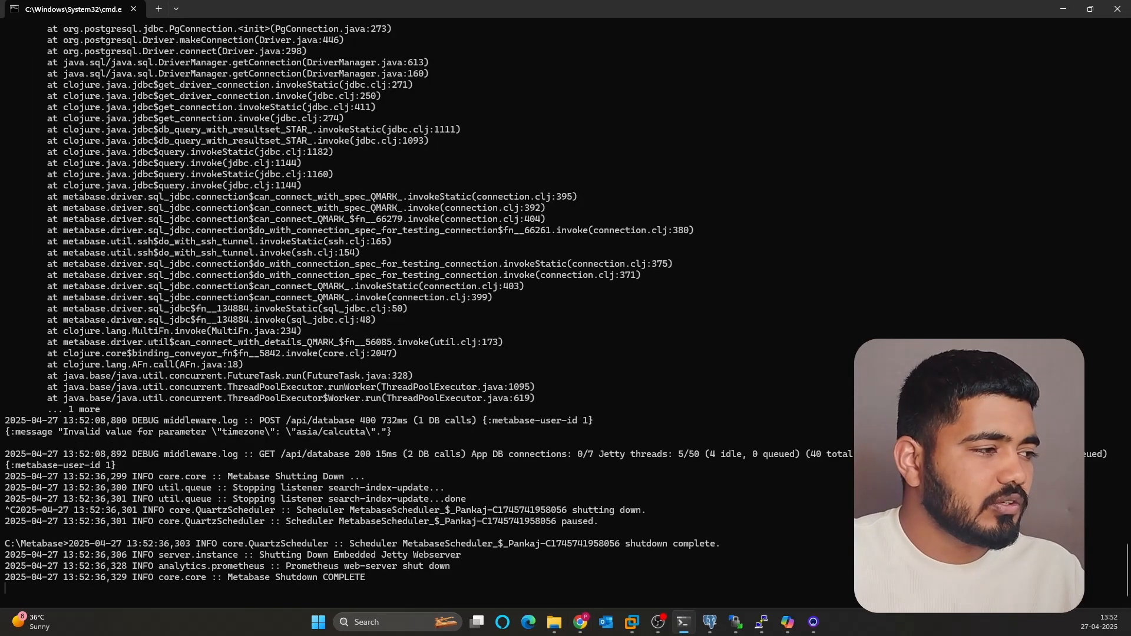
key(Return)
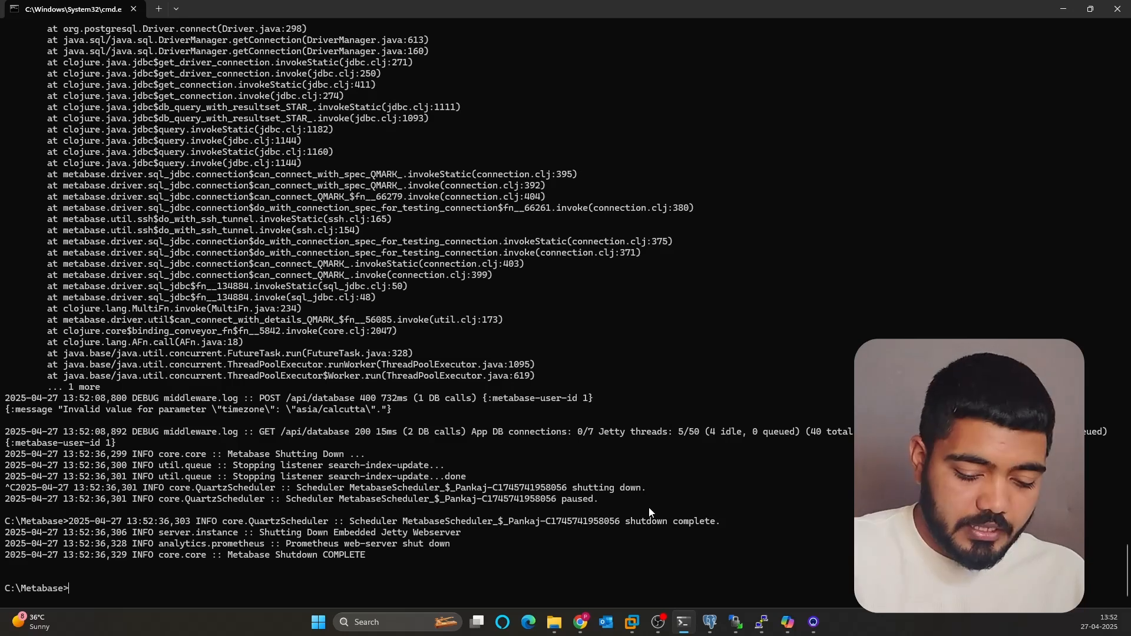
text(set TZ=Asia/Kolkata)
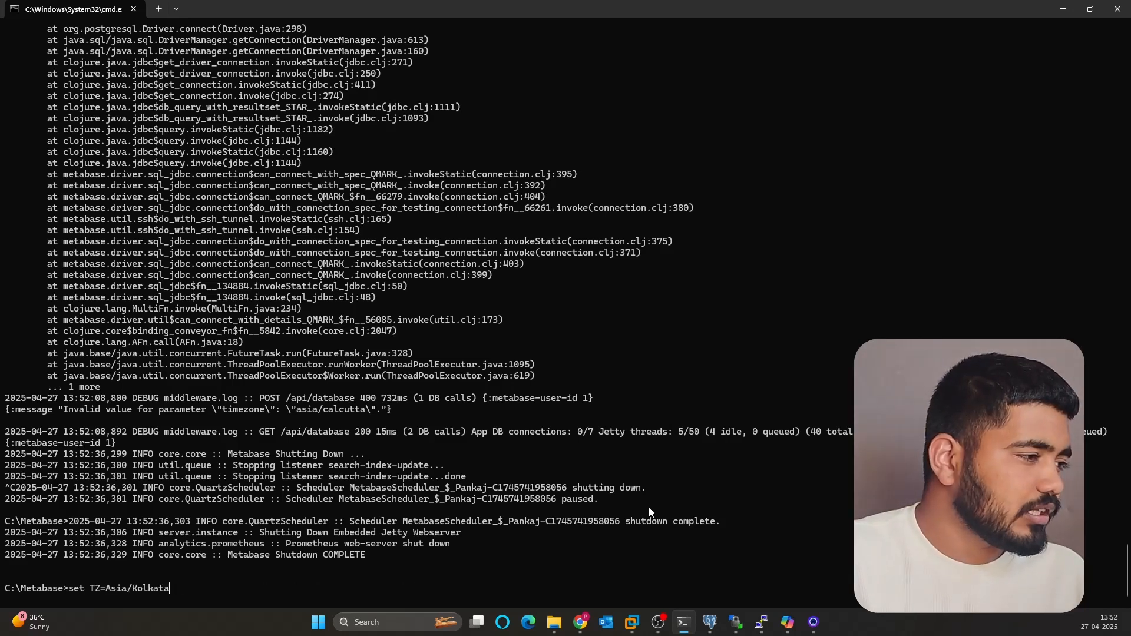
key(Escape)
key(ctrl+v)
key(Escape)
key(ctrl+v)
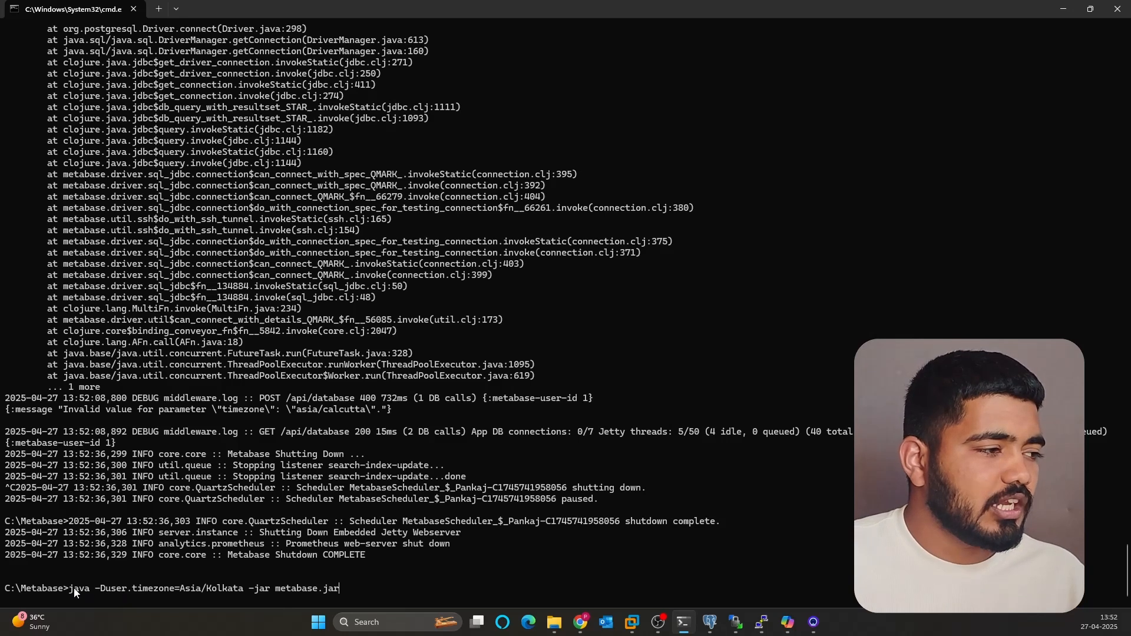
drag(100, 590, 202, 595)
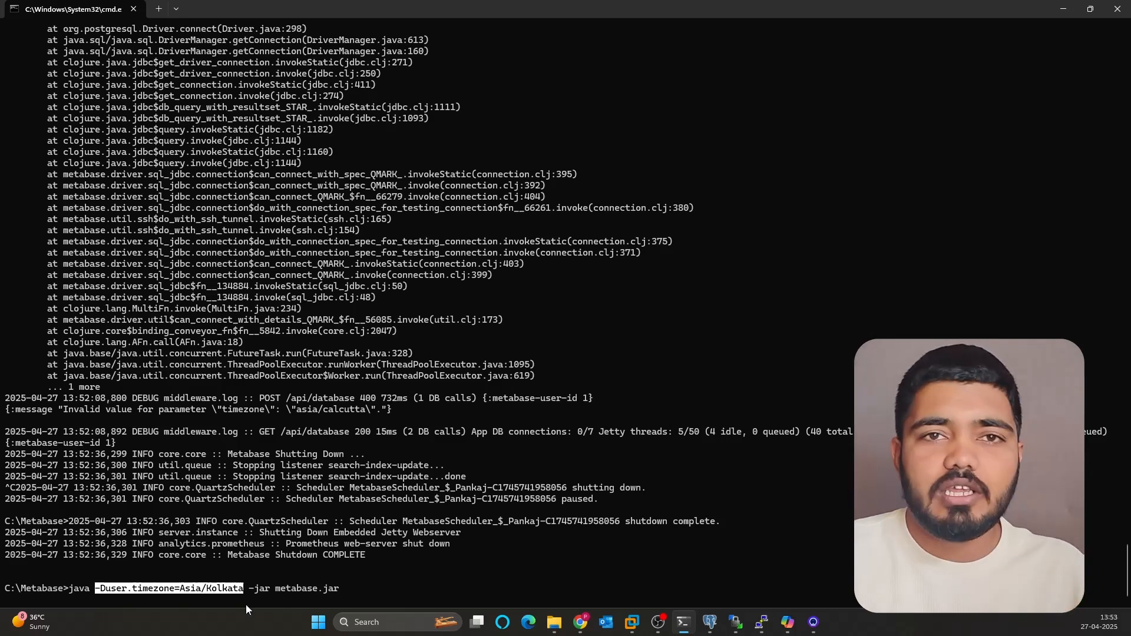
click(492, 584)
key(Return)
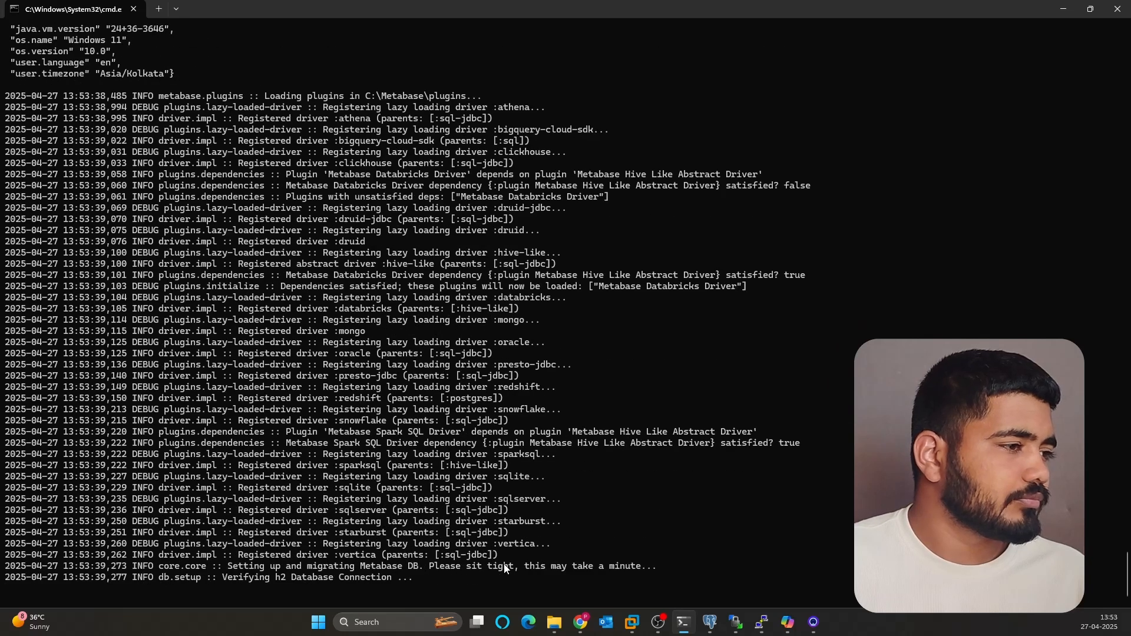
- Reload Metabase's Add a database page to reset the form
mouse_move(580, 622)
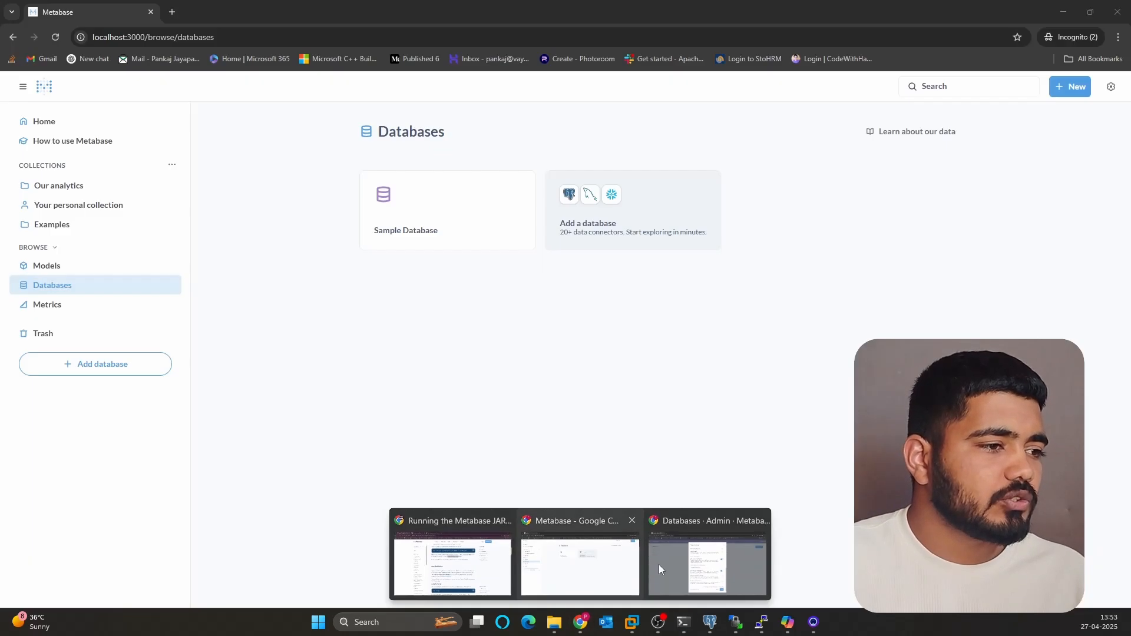
click(659, 568)
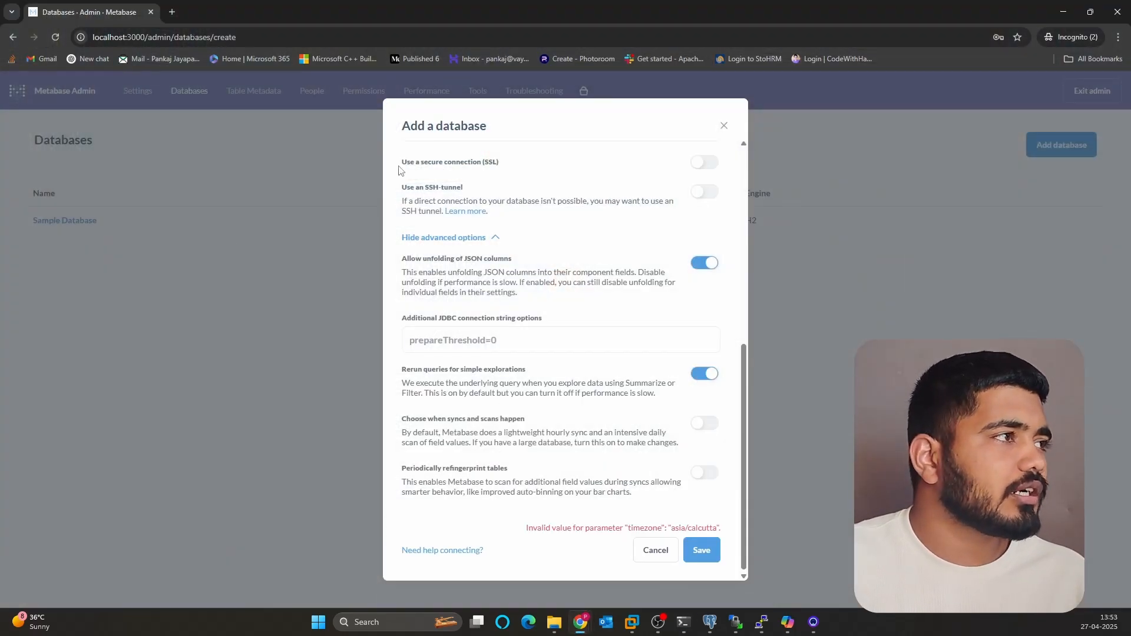
scroll(444, 230, up, 7)
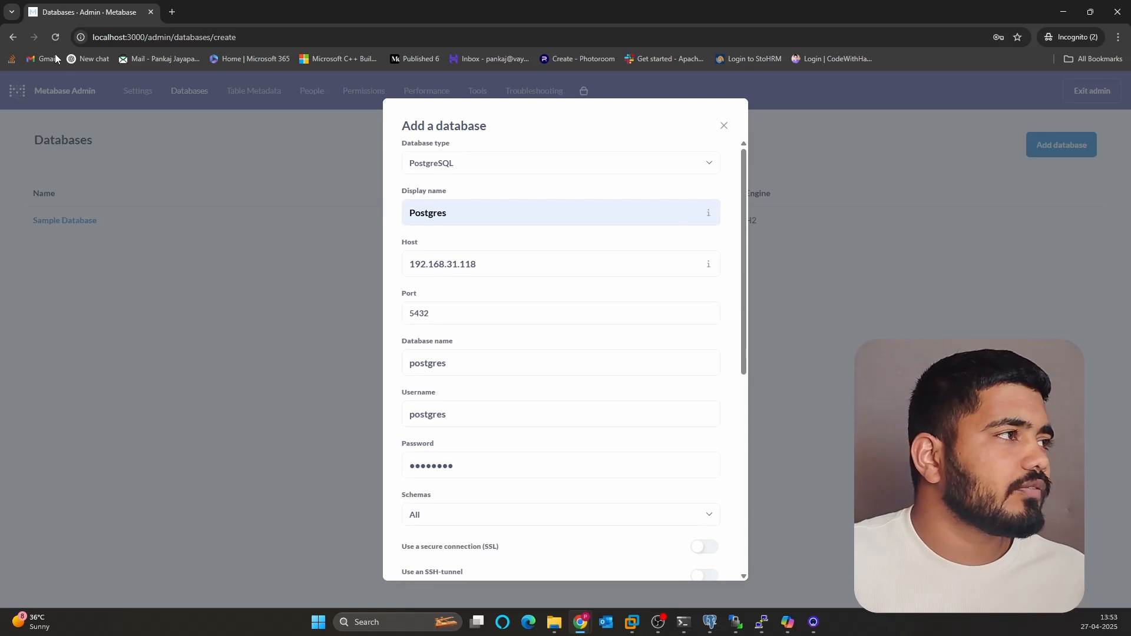
click(59, 45)
click(614, 111)
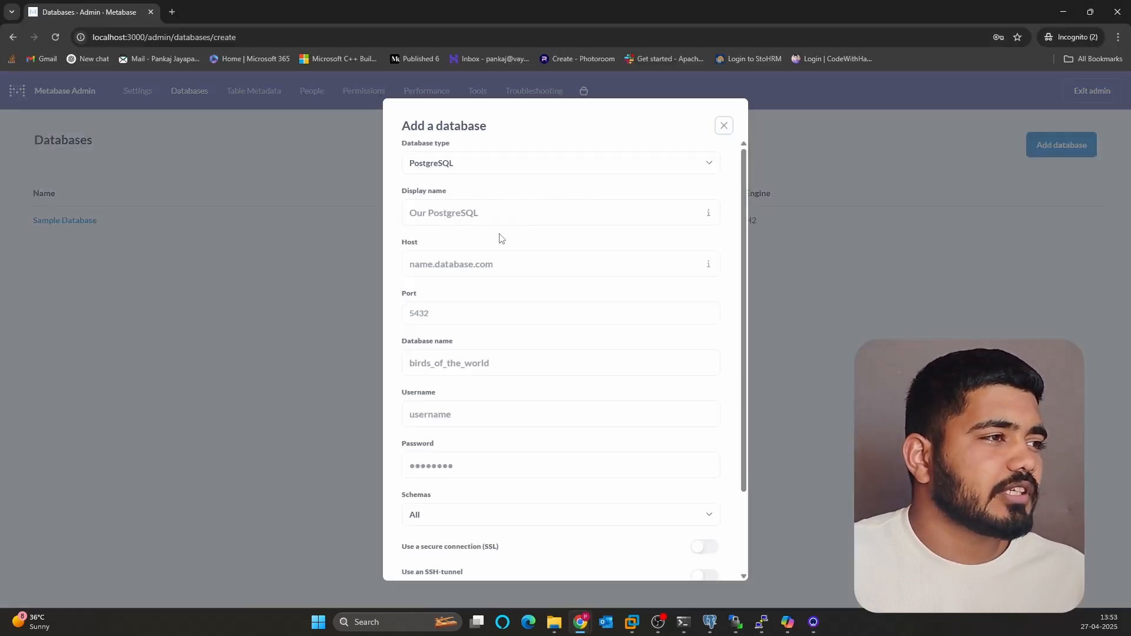
- Enter display name Postgres, host 192.168.31.118 and port 5432
click(448, 215)
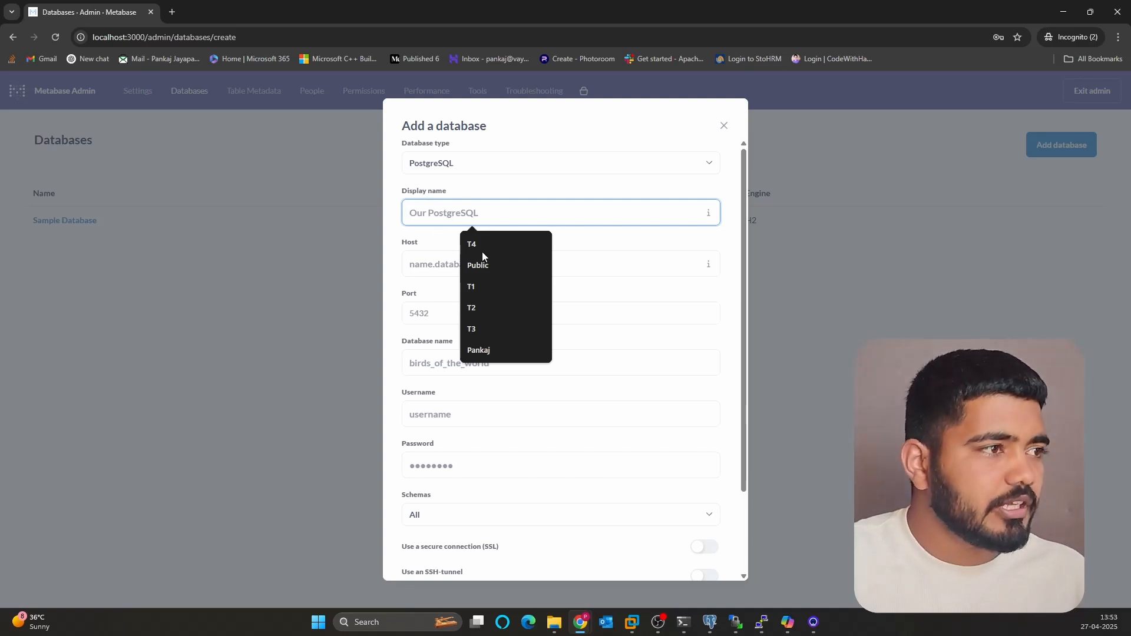
text(postgres)
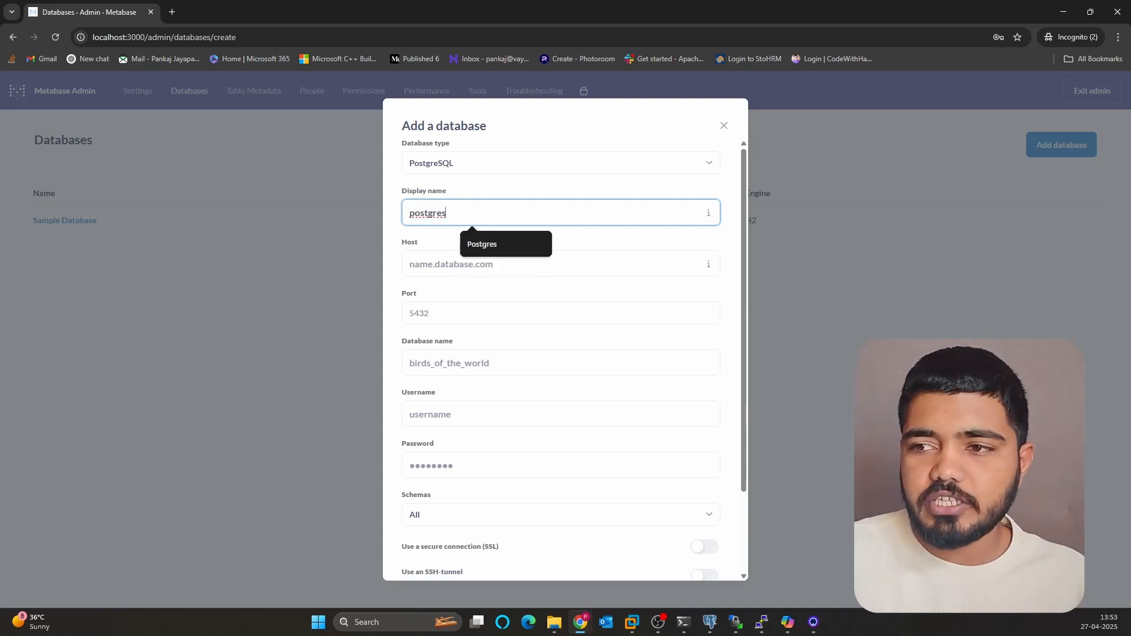
click(482, 244)
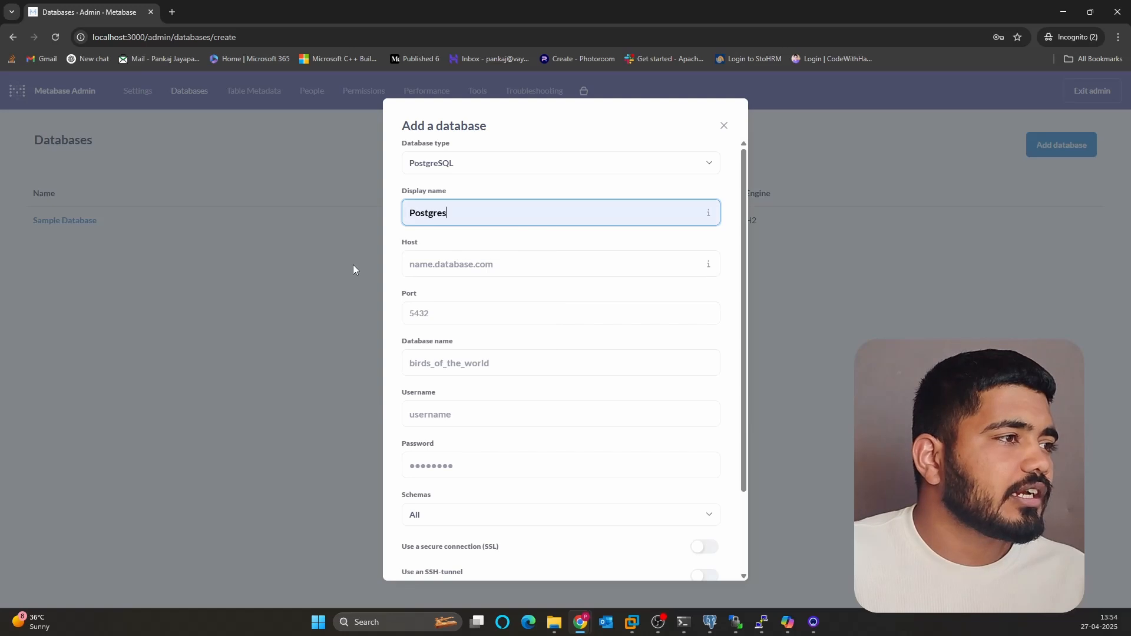
click(437, 270)
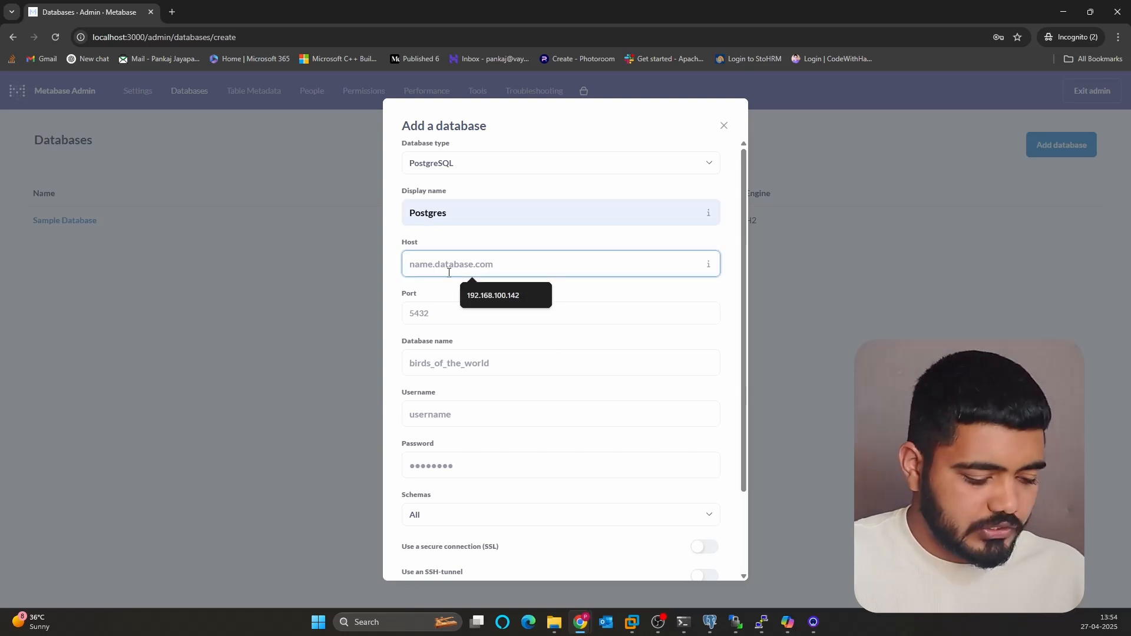
key(super+v)
scroll(453, 416, down, 1)
scroll(458, 399, up, 1)
click(458, 399)
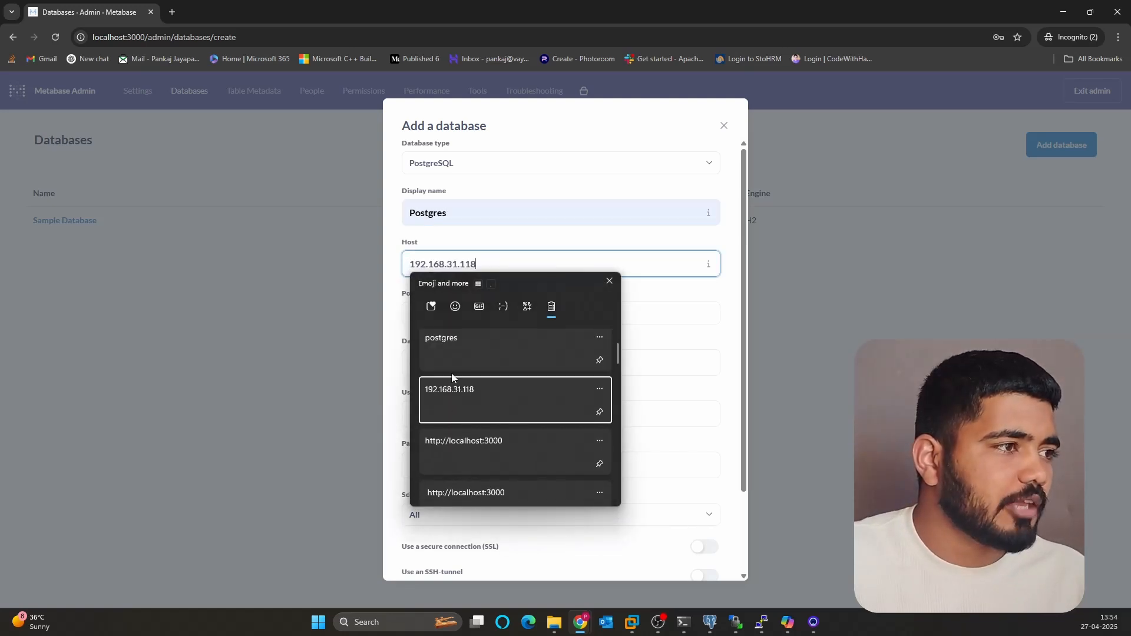
click(434, 320)
text(5432)
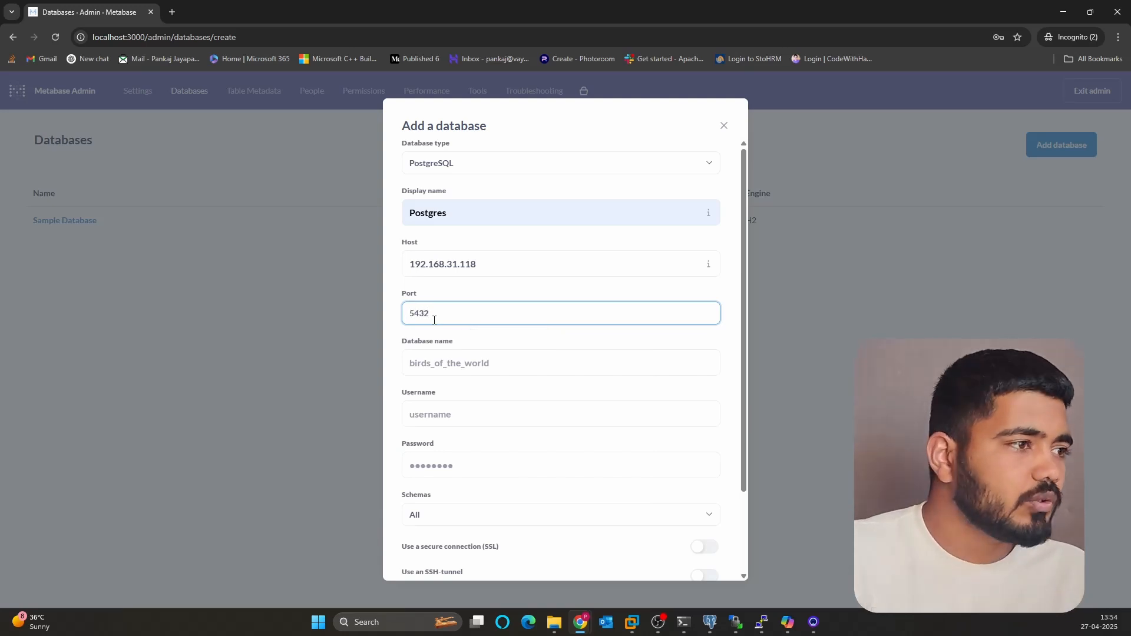
- Fill database name and username postgres, then type the password, correcting a typo
click(436, 365)
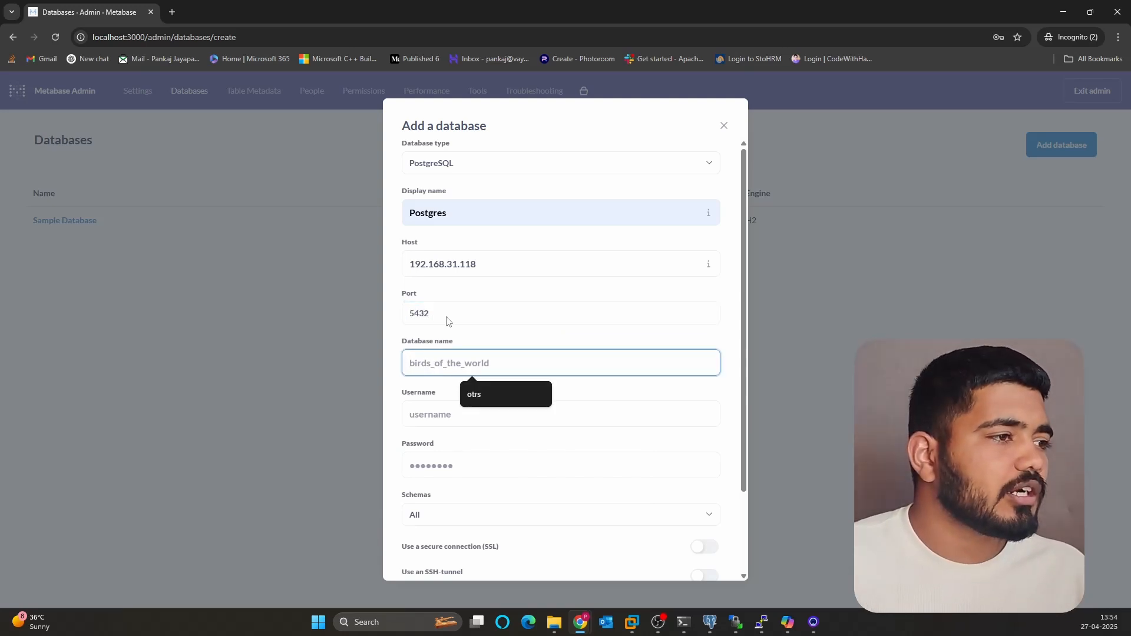
key(super+v)
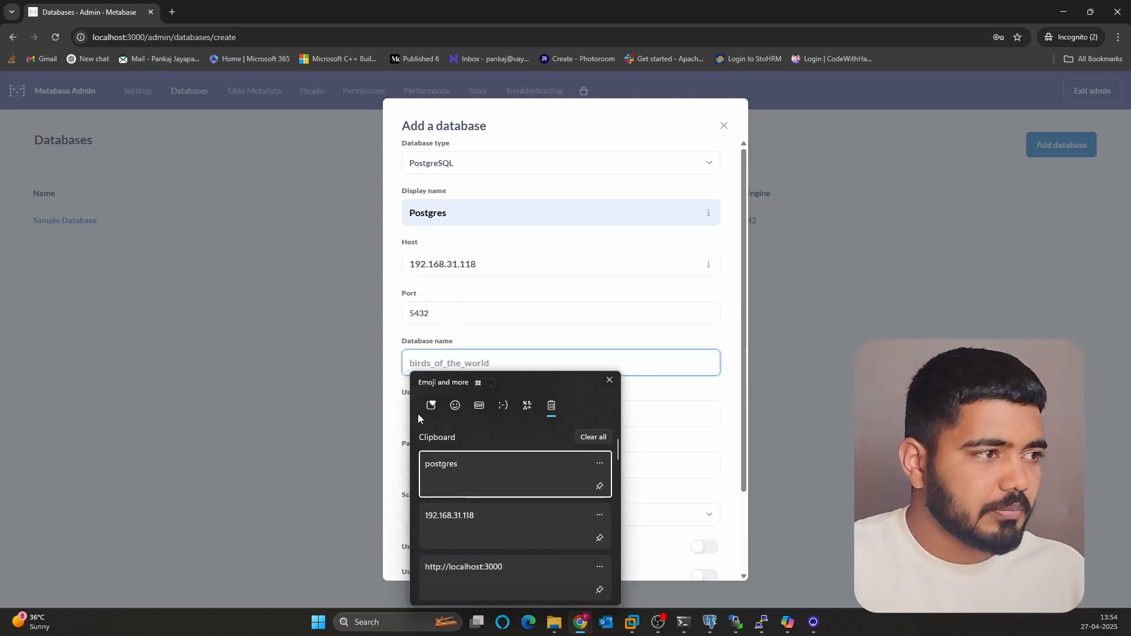
click(465, 467)
scroll(461, 352, down, 2)
double_click(425, 263)
key(ctrl+c)
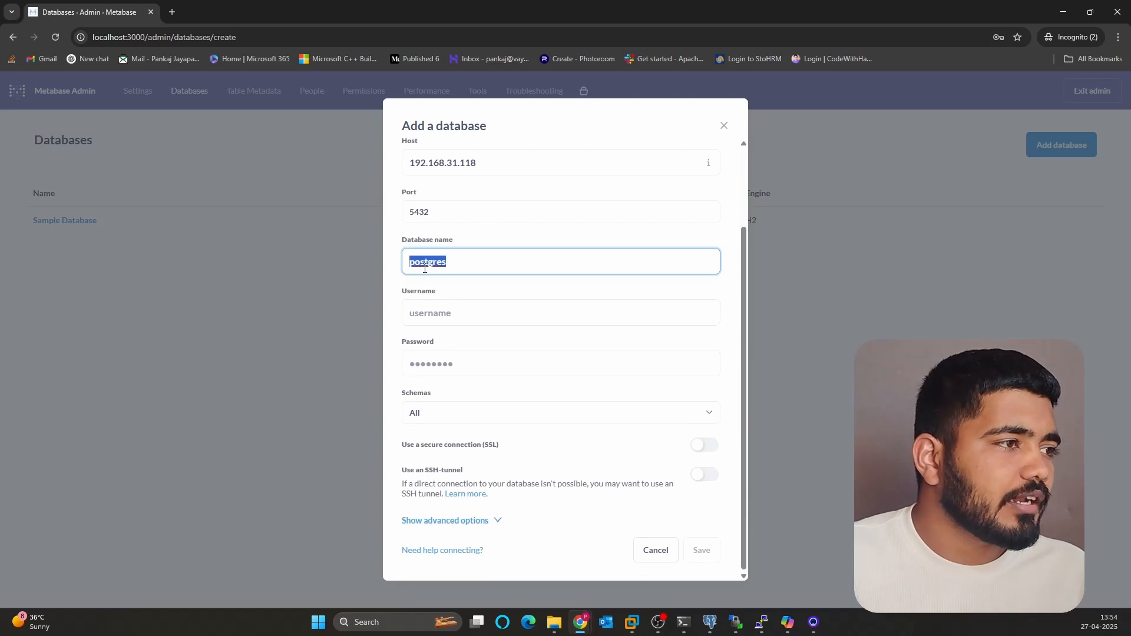
click(433, 312)
key(ctrl+v)
click(430, 362)
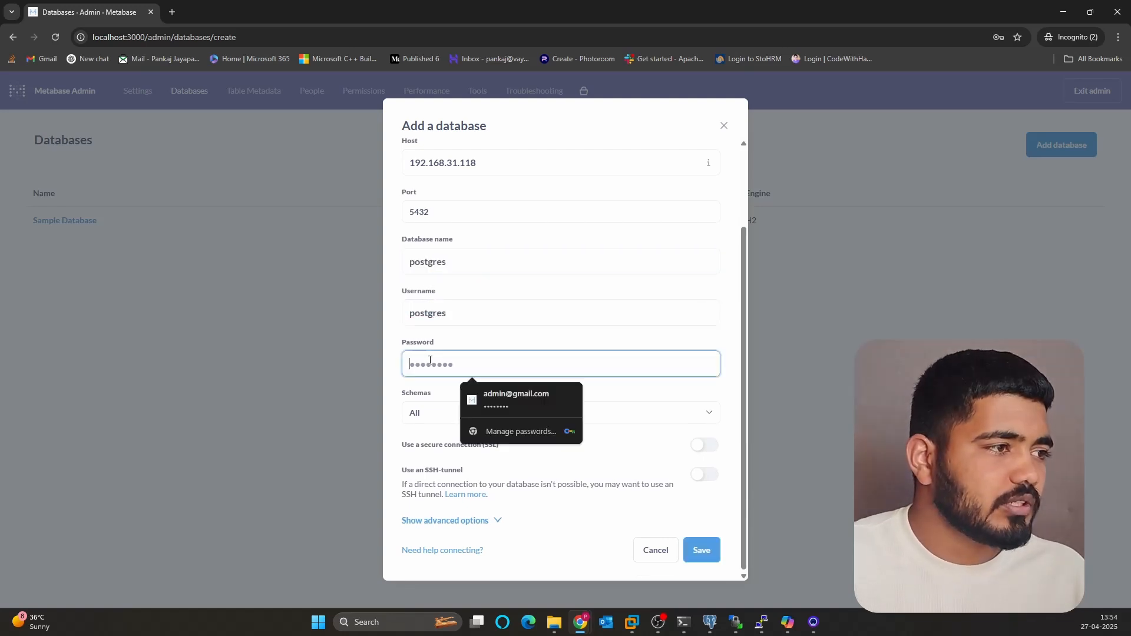
text(pos)
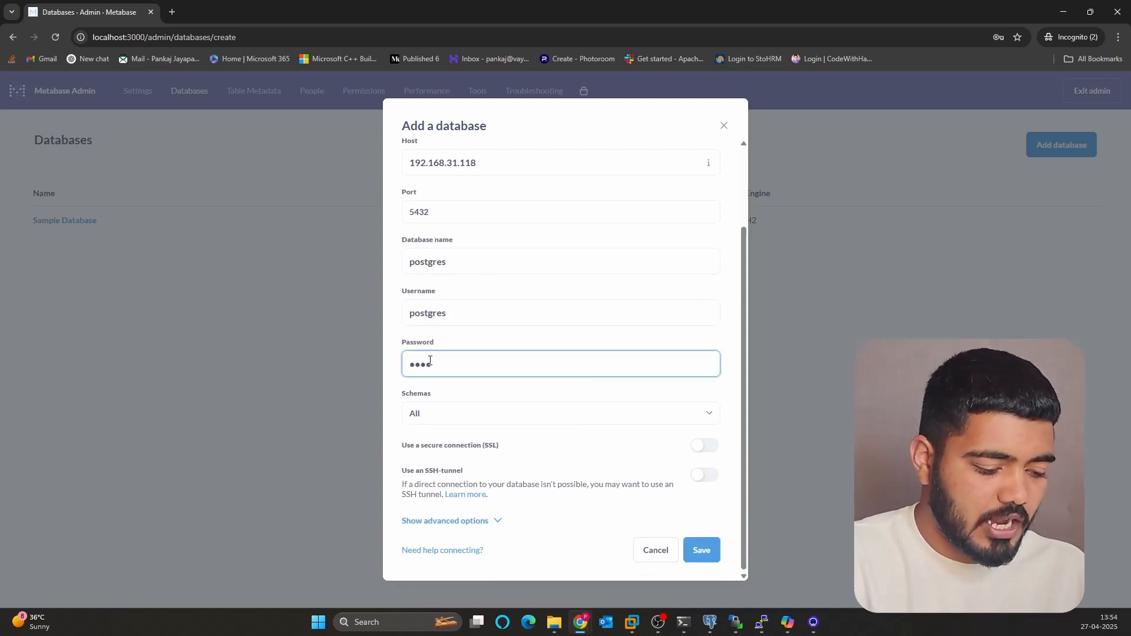
text(tgres)
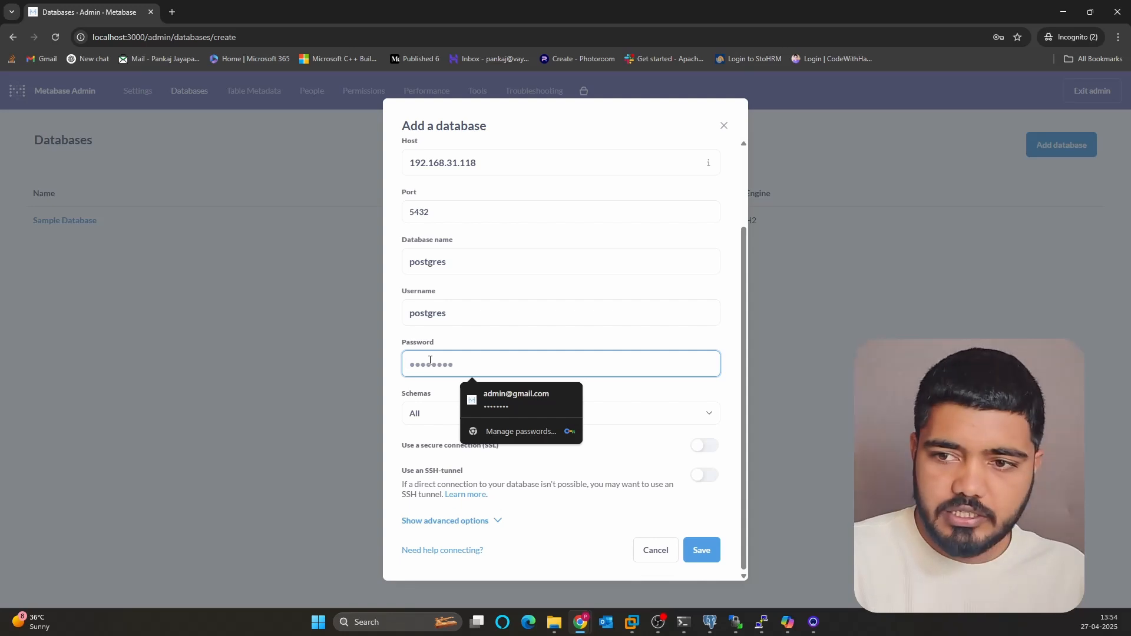
text(post)
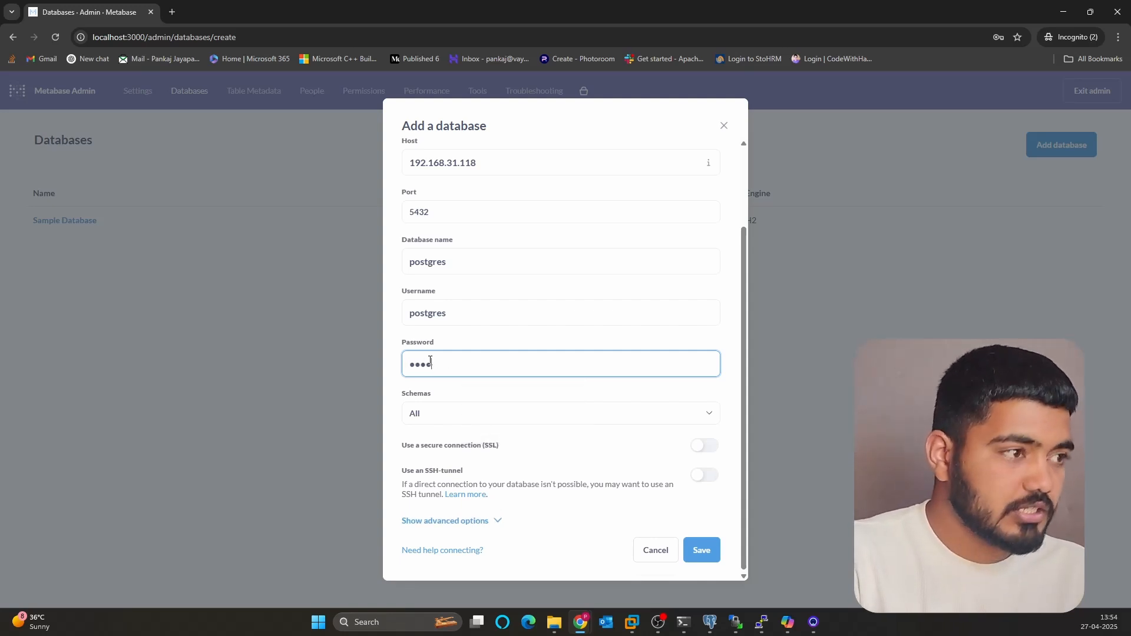
key(BackSpace)
key(BackSpace)
key(BackSpace)
key(BackSpace)
text(pos)
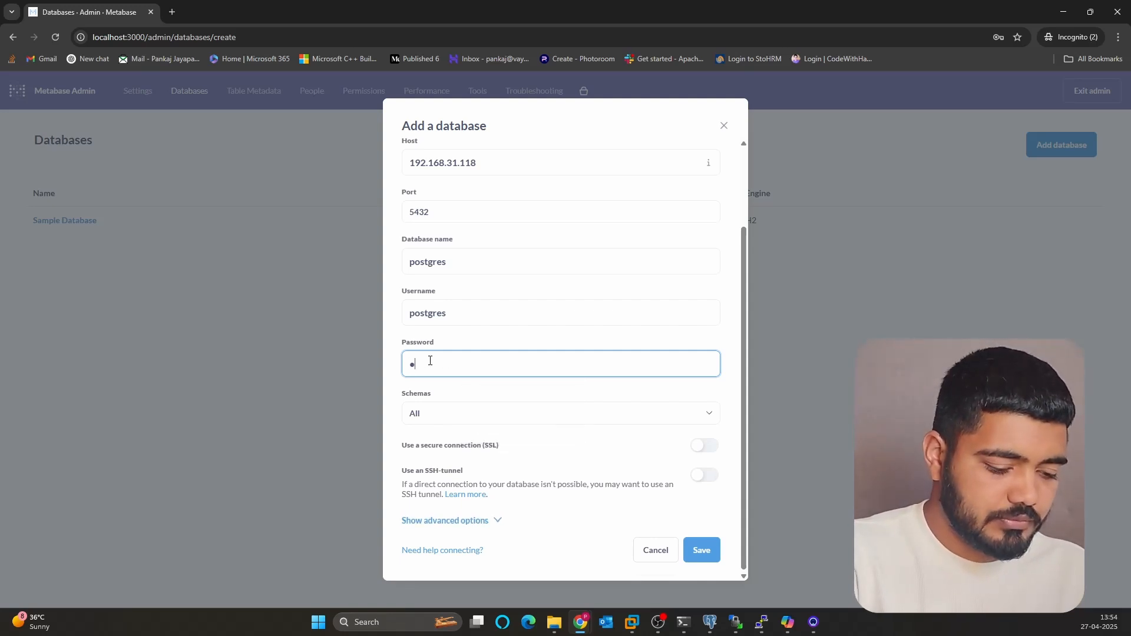
text(tgres)
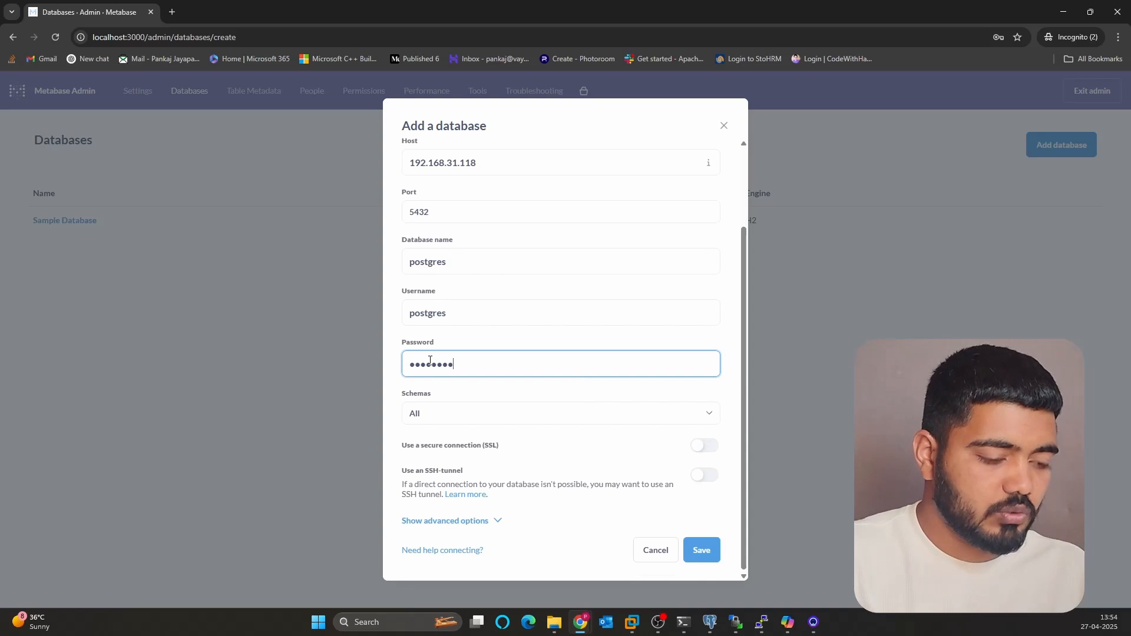
- Save the Postgres connection, skip permissions setup, and confirm it appears in the Databases list
click(700, 549)
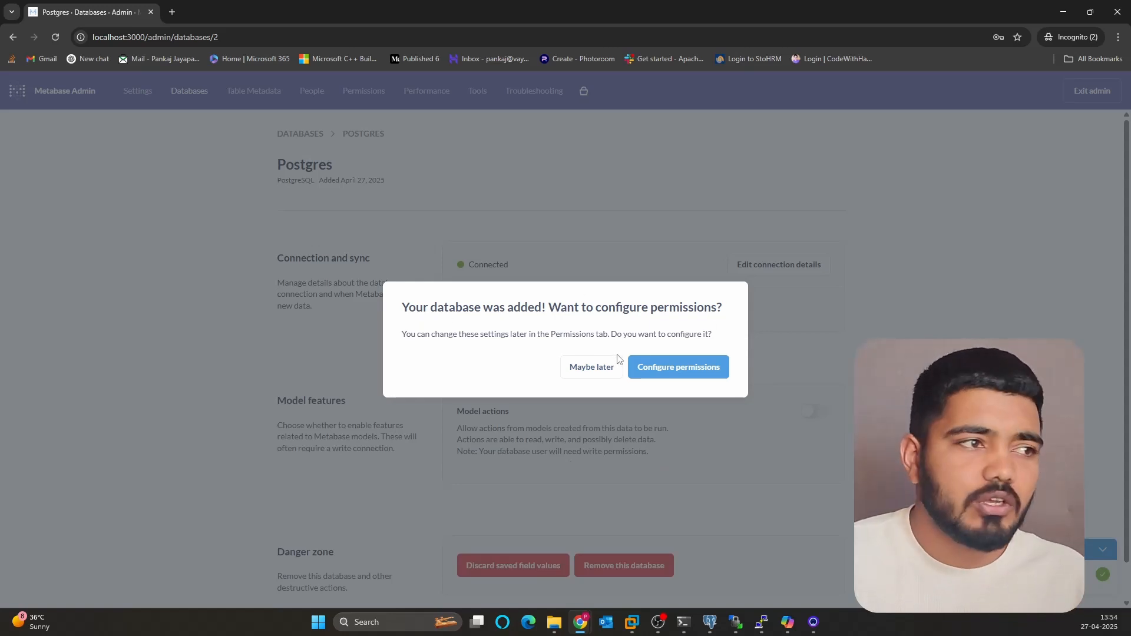
click(586, 368)
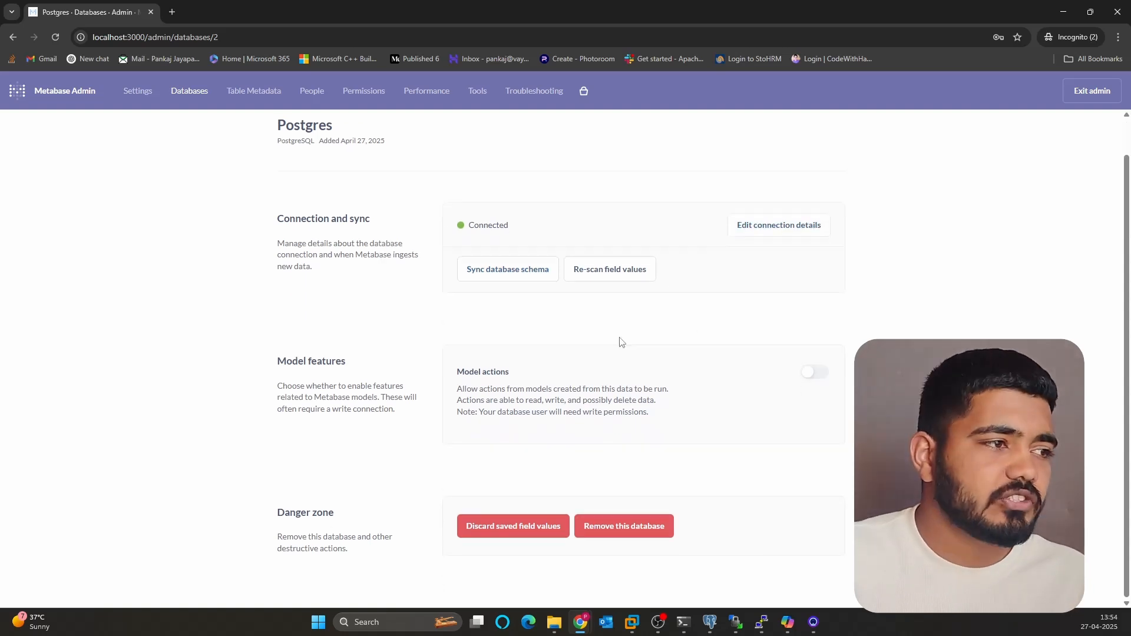
scroll(454, 298, down, 1)
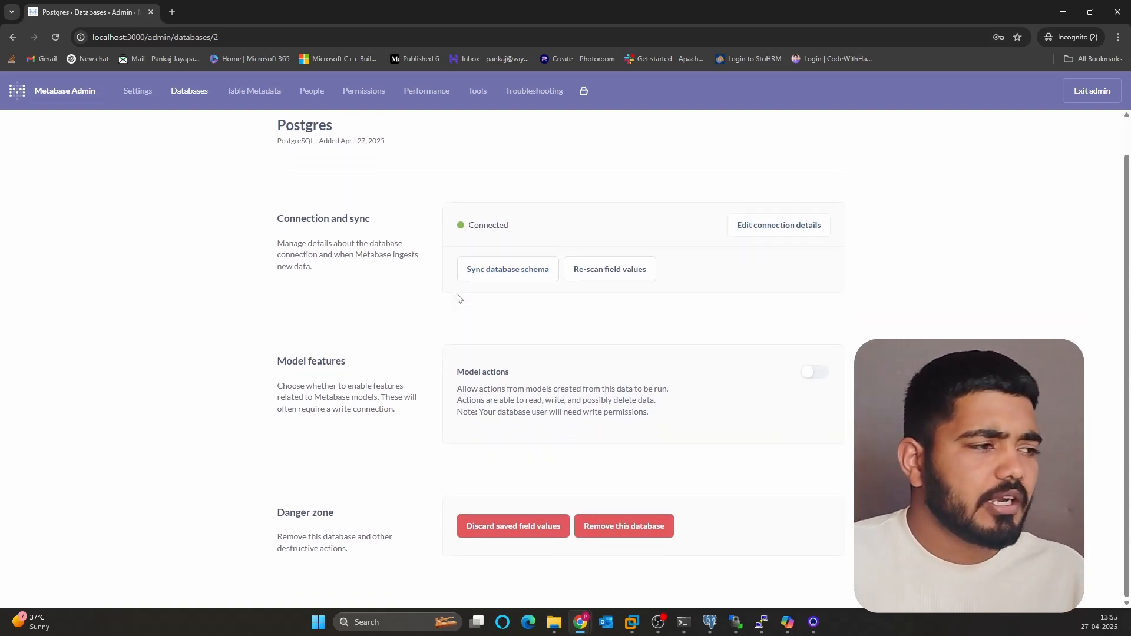
scroll(448, 306, up, 1)
click(190, 103)
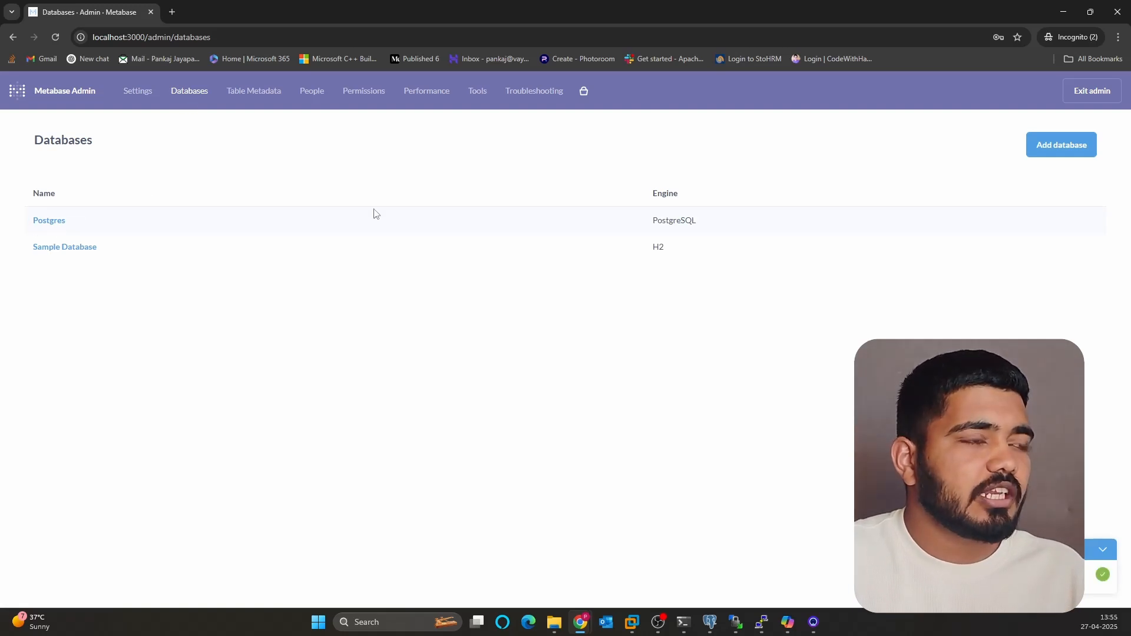
- Exit admin and browse the Postgres database to open its Employees table
click(1089, 95)
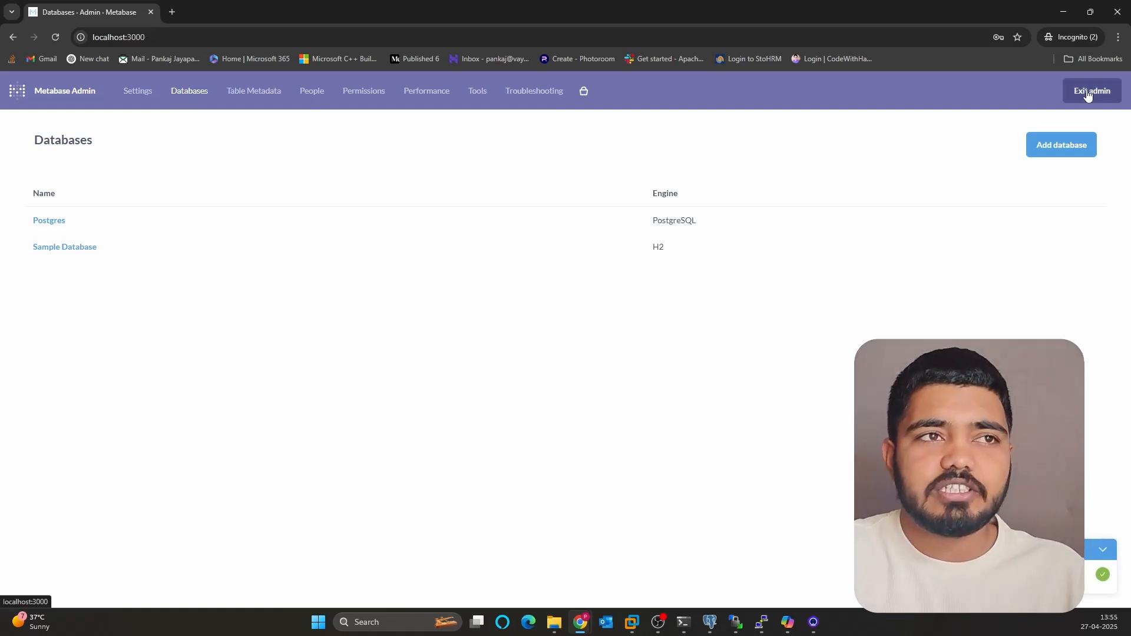
click(60, 290)
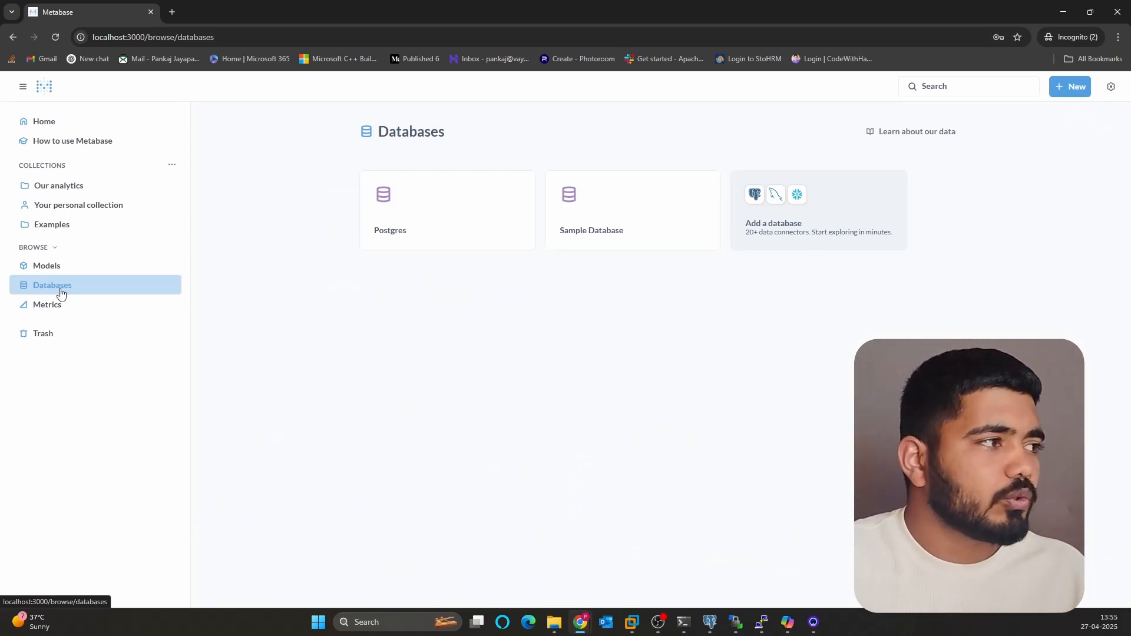
click(401, 214)
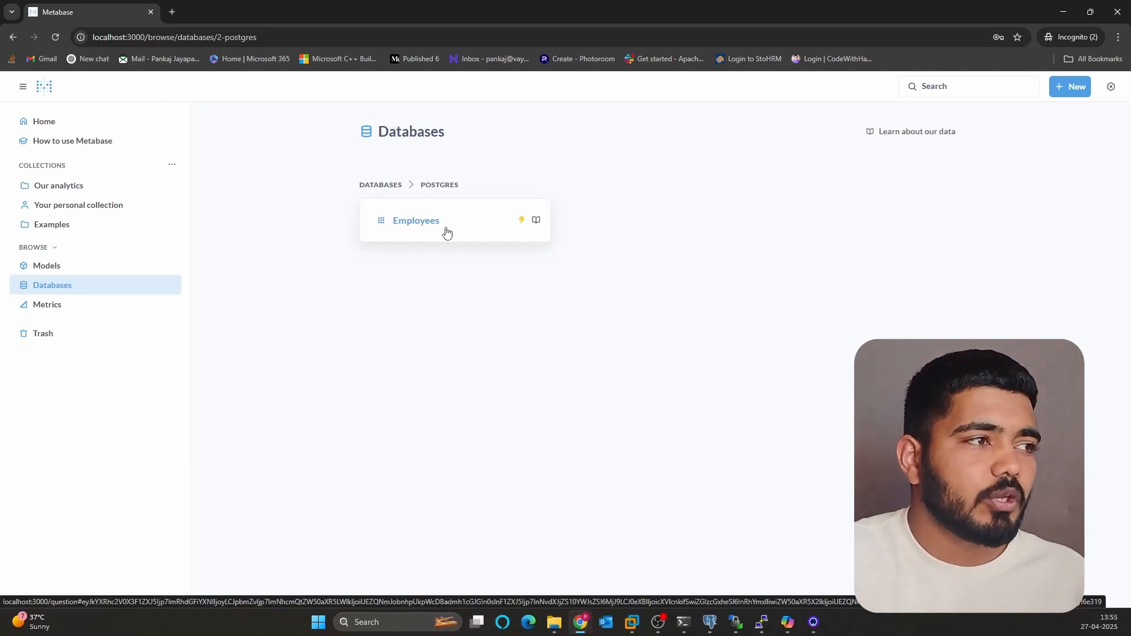
click(404, 222)
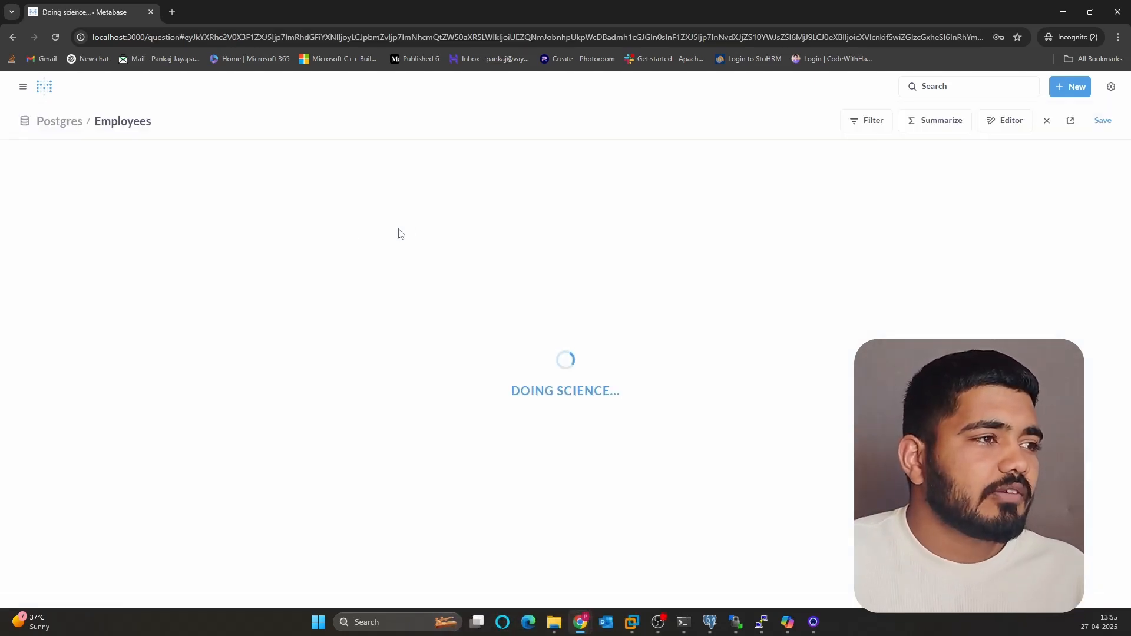